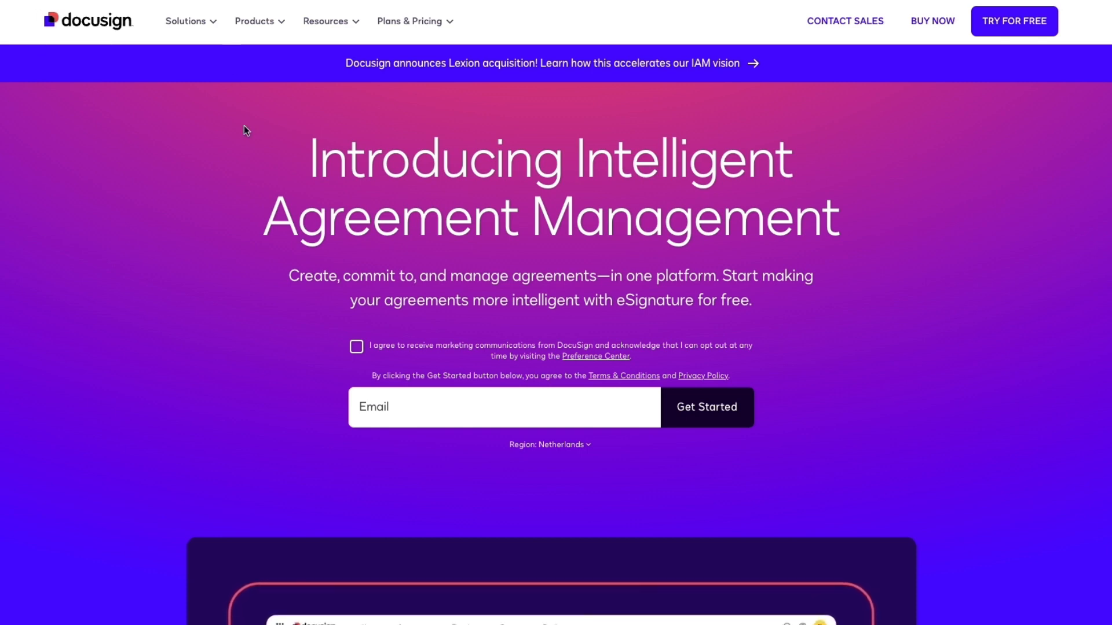
Enter the account e-mail in the sign-up form and get started with the free eSignature trial.
click(463, 421)
key(ctrl+v)
click(723, 422)
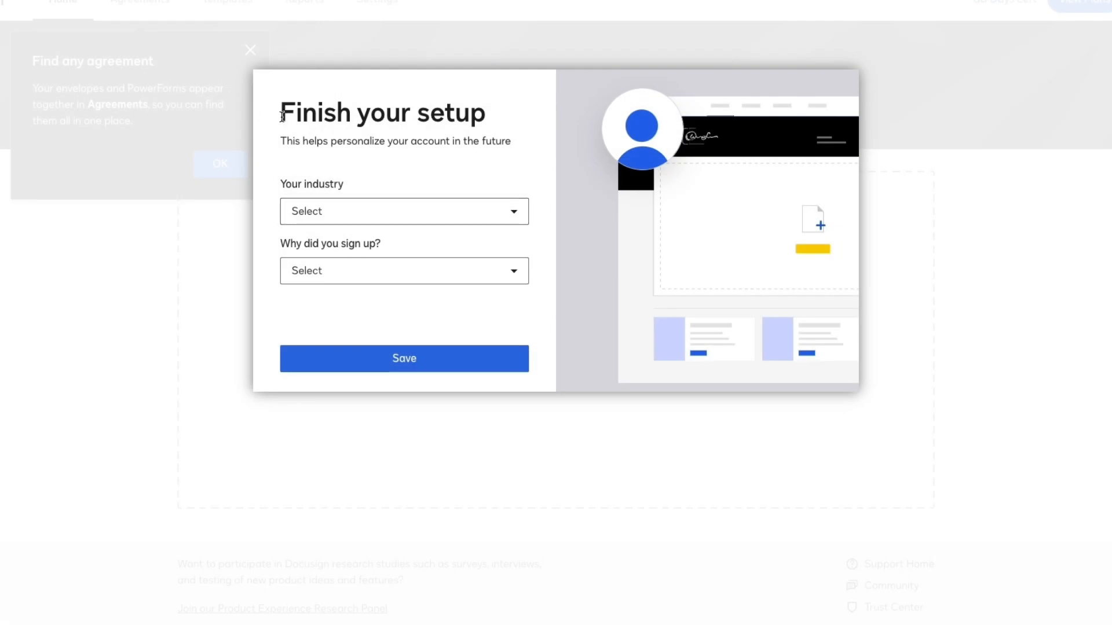
drag(282, 116, 487, 116)
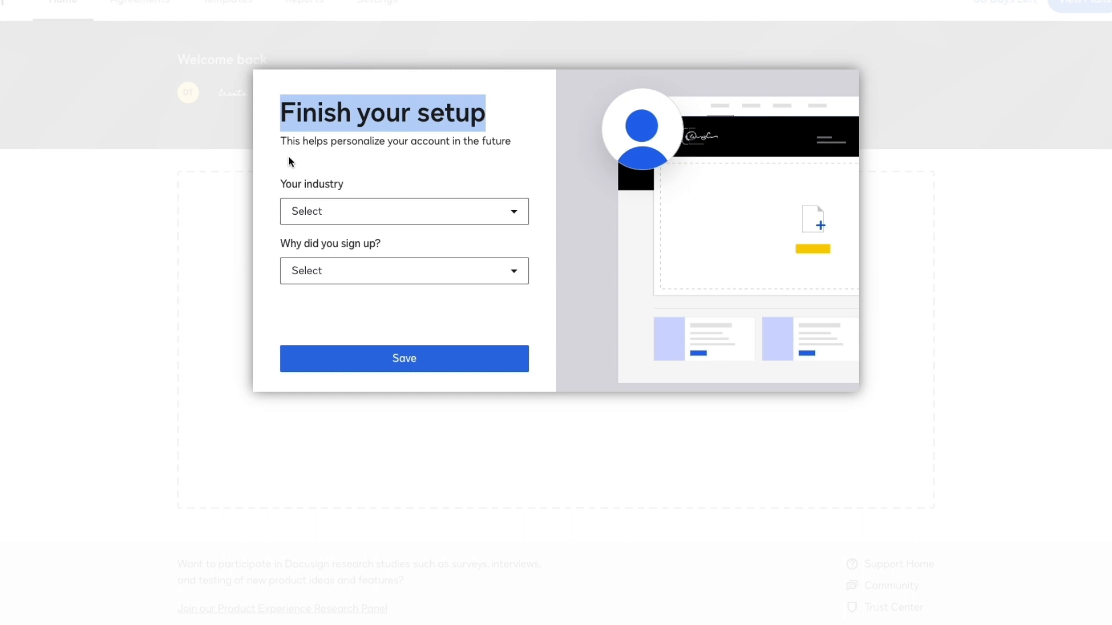
drag(280, 142, 511, 144)
click(430, 179)
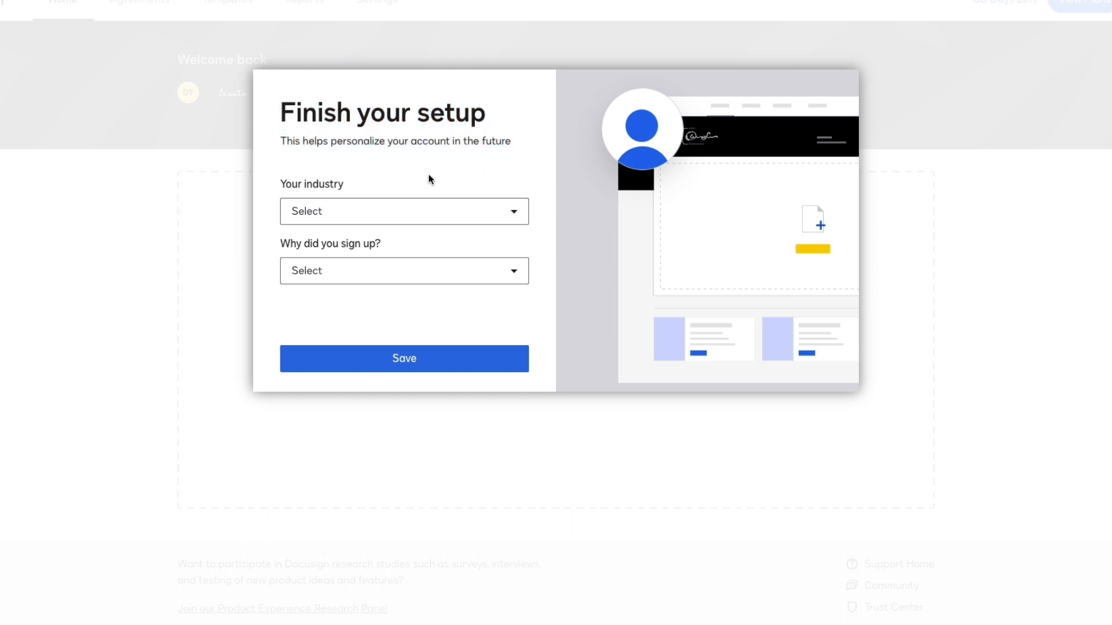
drag(281, 191, 346, 186)
drag(280, 246, 461, 255)
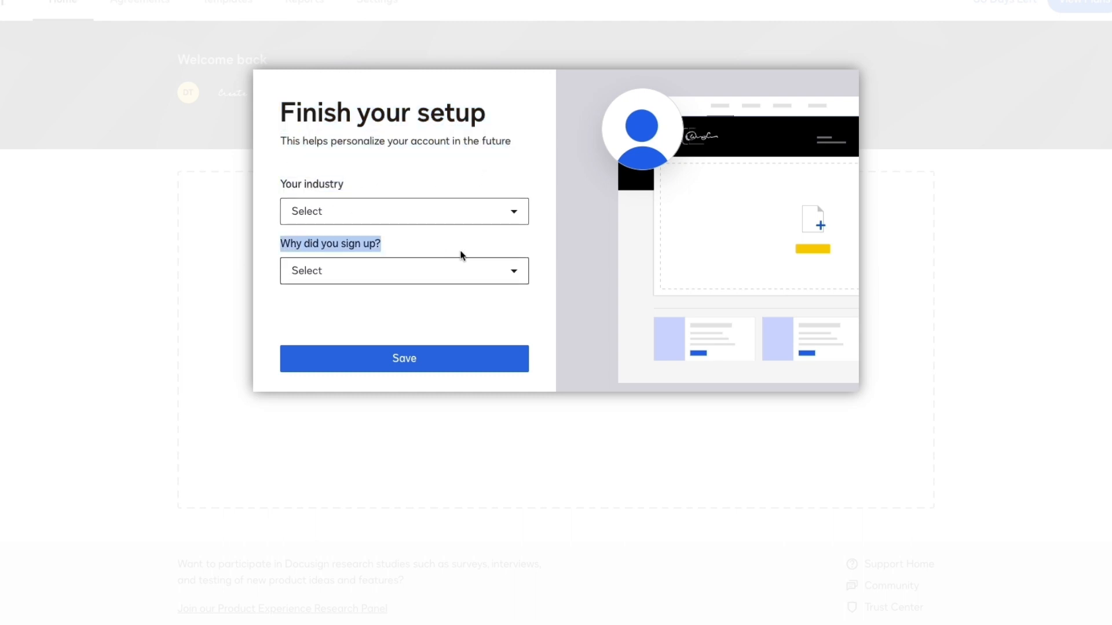
Set the industry in the account setup to Business Services / Consulting.
click(388, 216)
scroll(405, 310, down, 3)
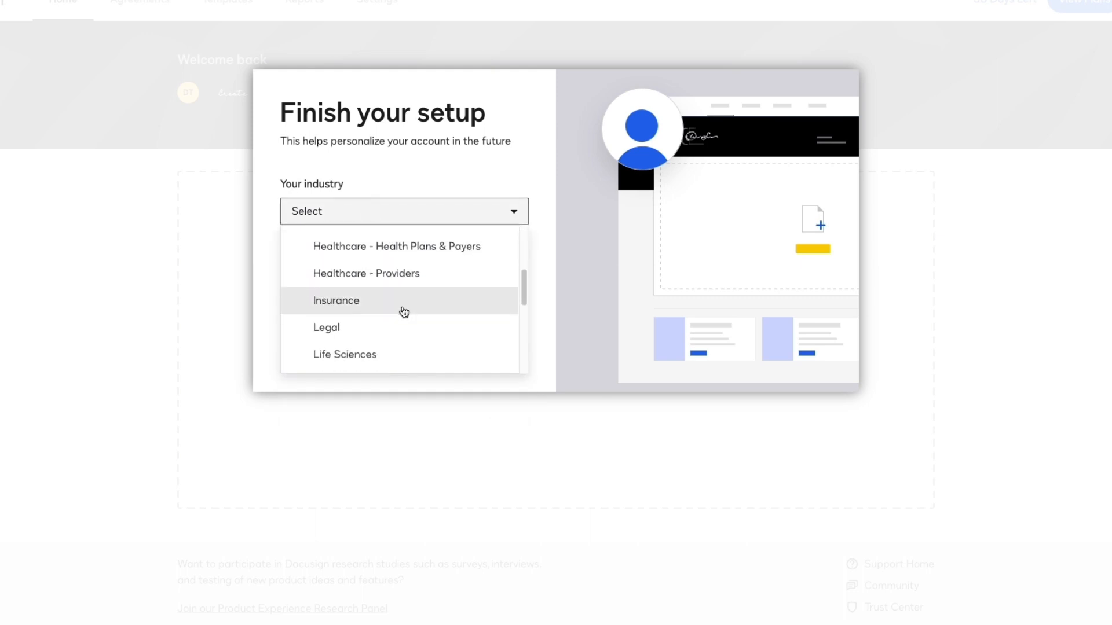
scroll(404, 314, down, 5)
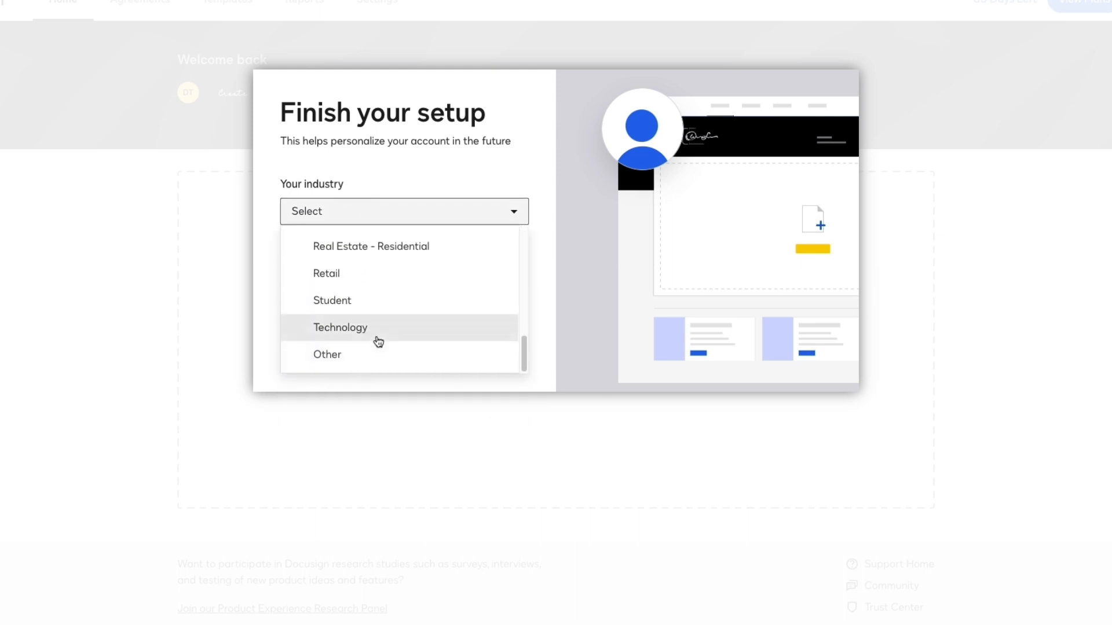
scroll(405, 321, up, 8)
click(390, 270)
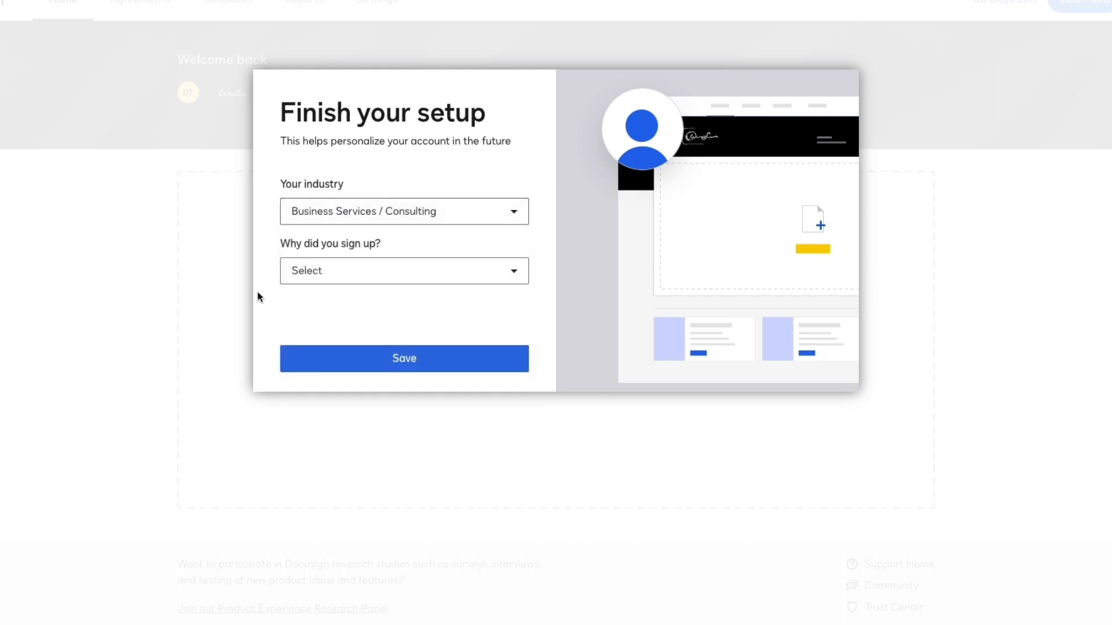
Set the sign-up reason to "I want to send a document for signature." and save the setup.
click(444, 278)
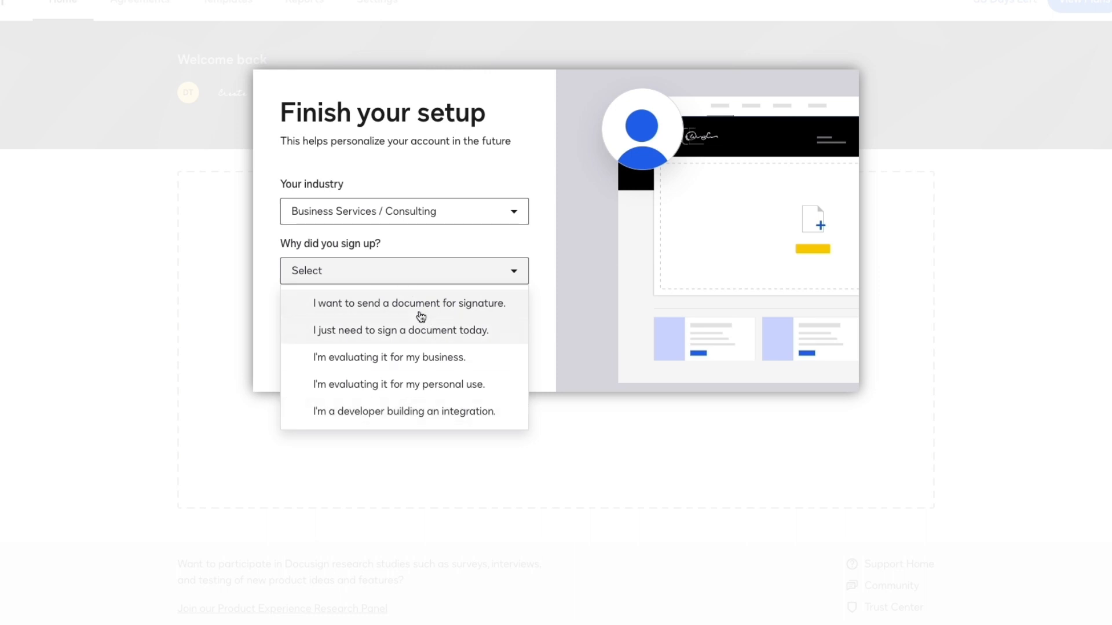
click(420, 307)
click(417, 359)
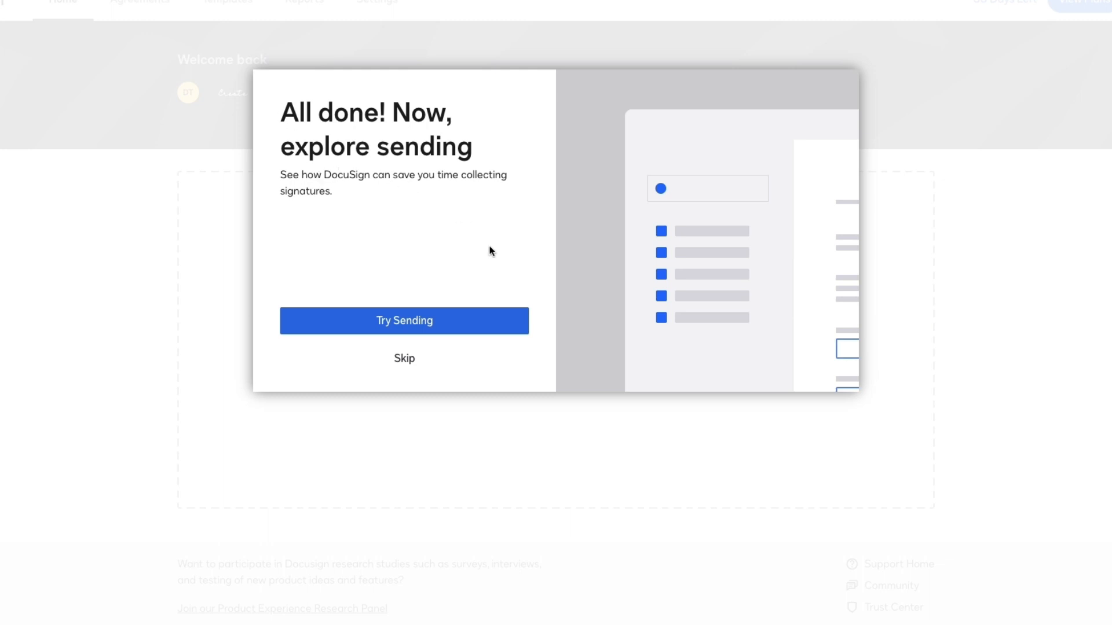
Try sending and upload Letter.docx from the desktop as the envelope's document.
click(379, 323)
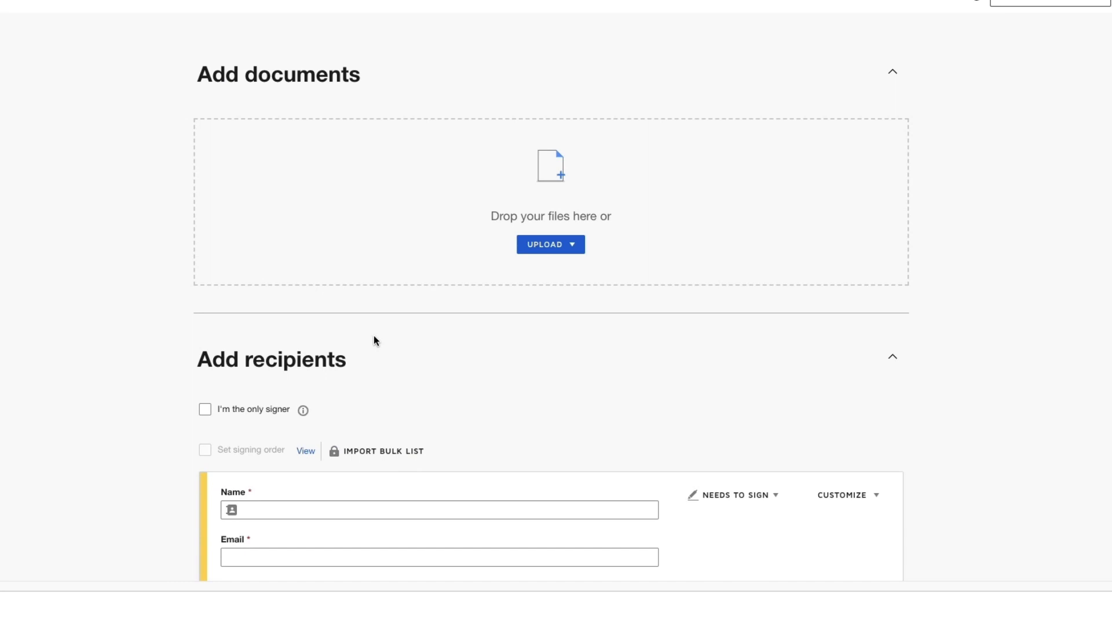
click(532, 250)
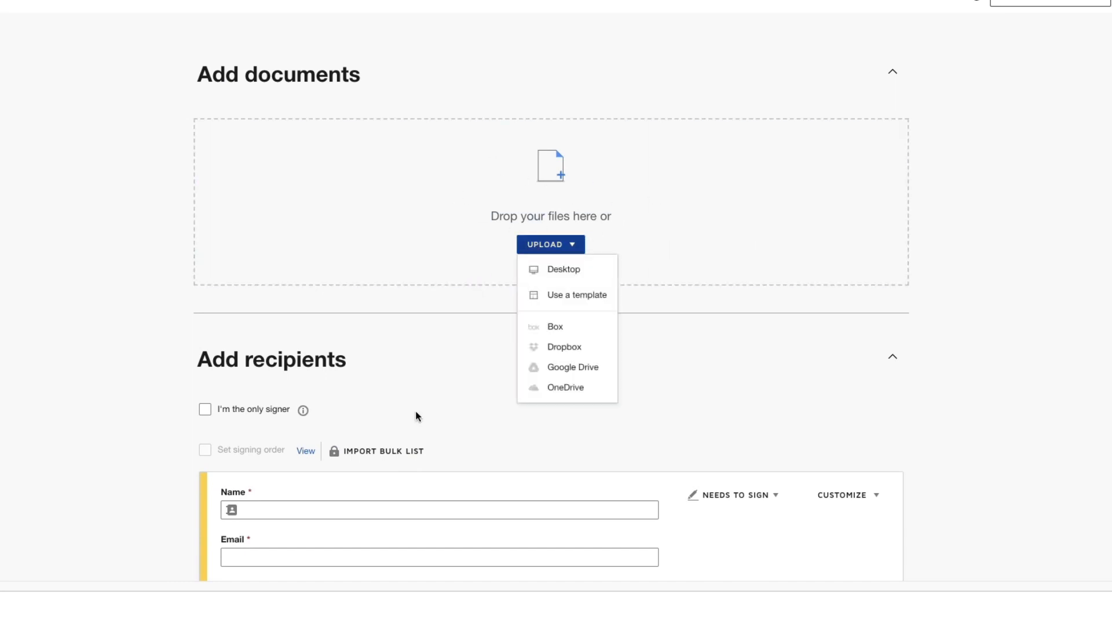
click(554, 297)
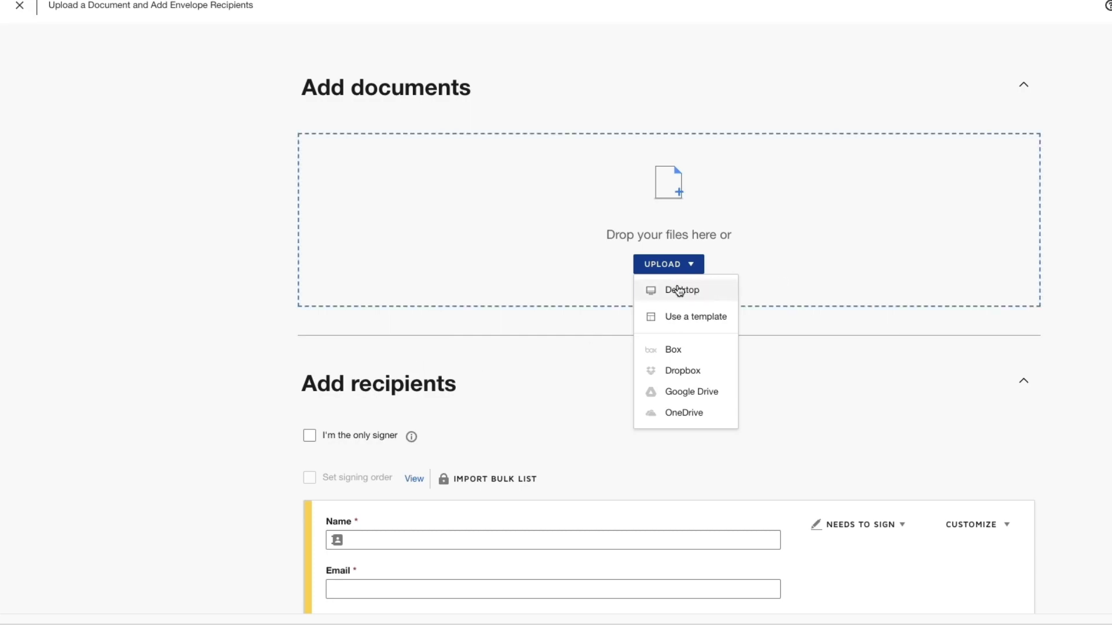
click(679, 290)
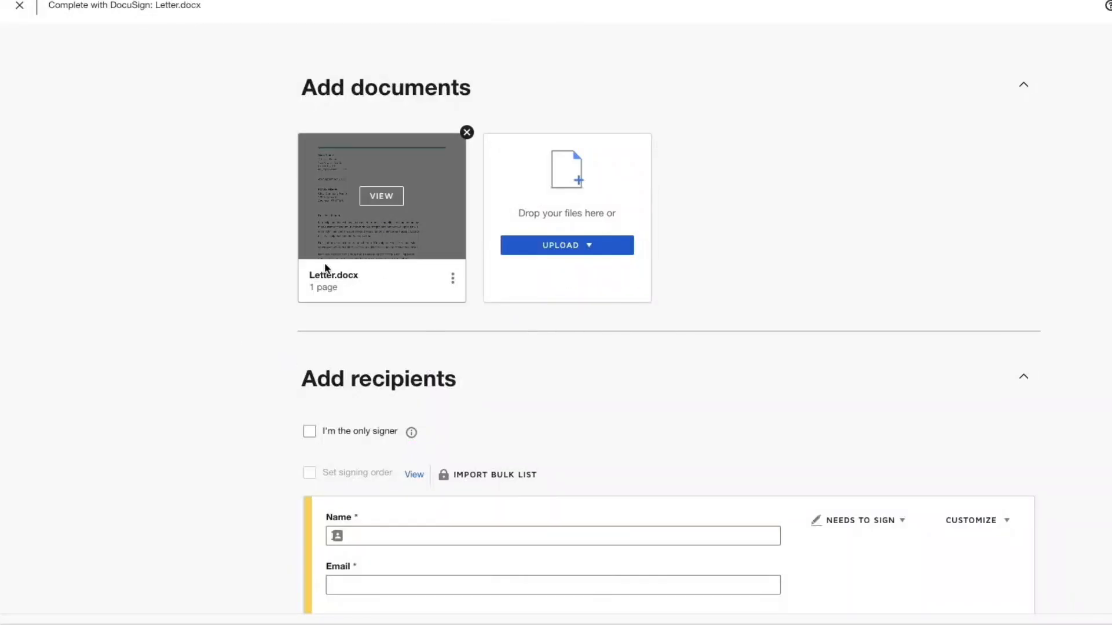
Preview the uploaded Letter.docx, read through to its closing area, and close the preview.
mouse_move(381, 249)
click(400, 203)
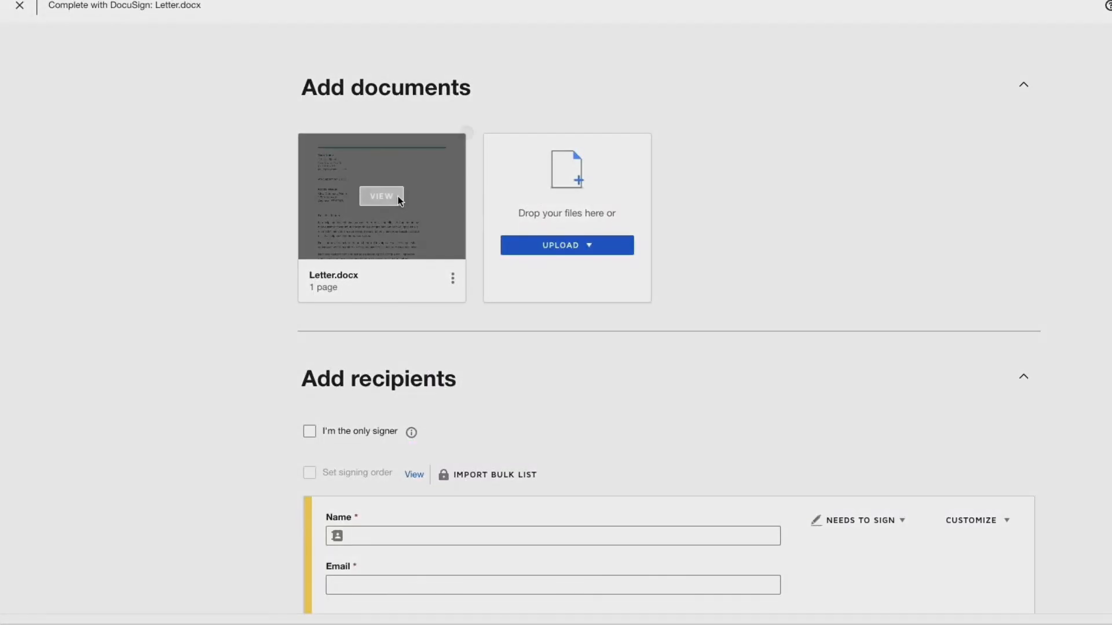
scroll(464, 480, down, 3)
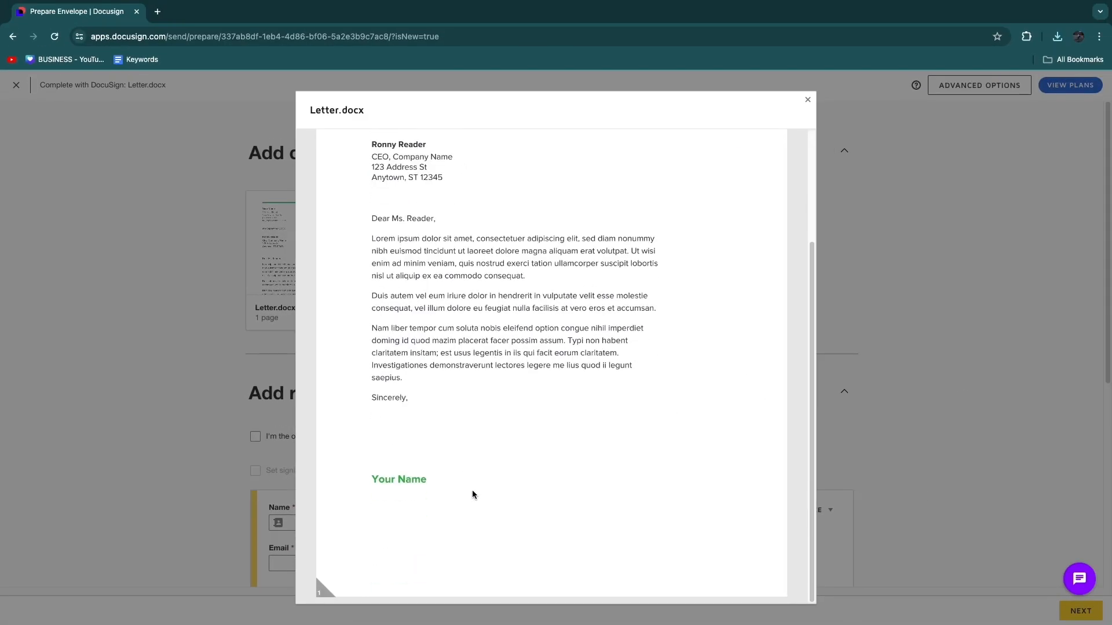
drag(513, 398, 509, 441)
scroll(624, 353, up, 3)
scroll(367, 301, down, 3)
click(259, 312)
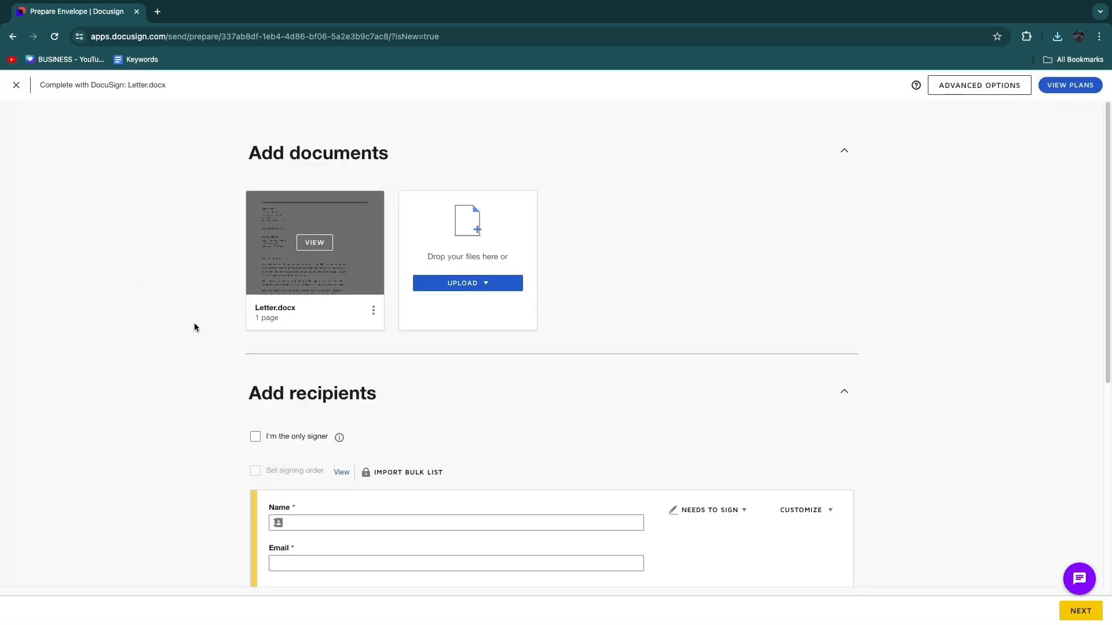
Examine the Add recipients section, including the recipient's role choices and the access code and private message options.
scroll(133, 293, down, 2)
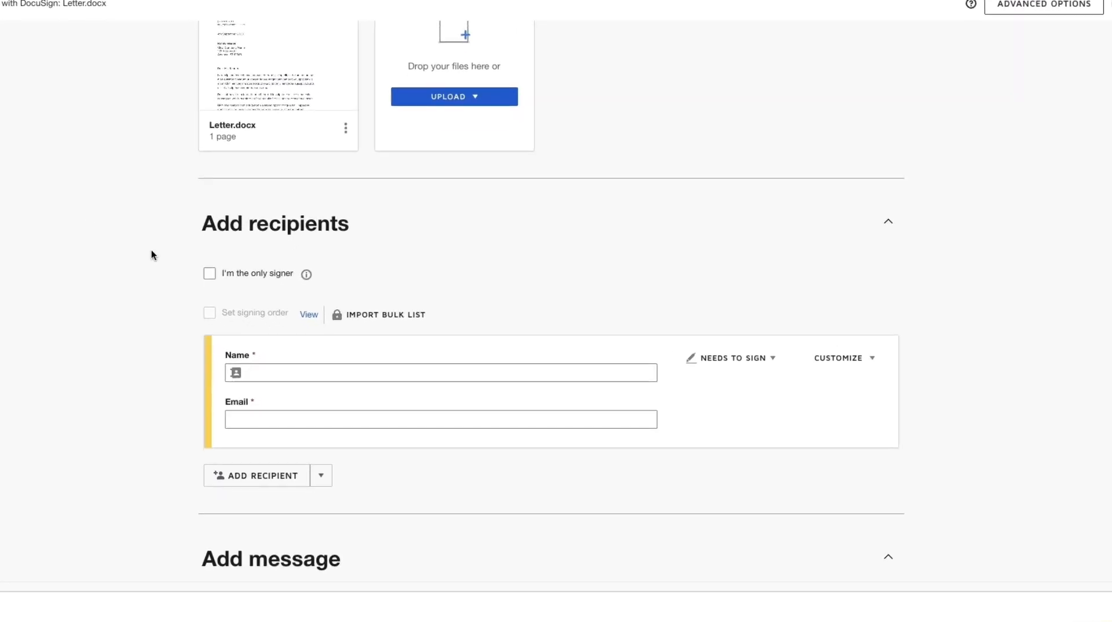
click(371, 225)
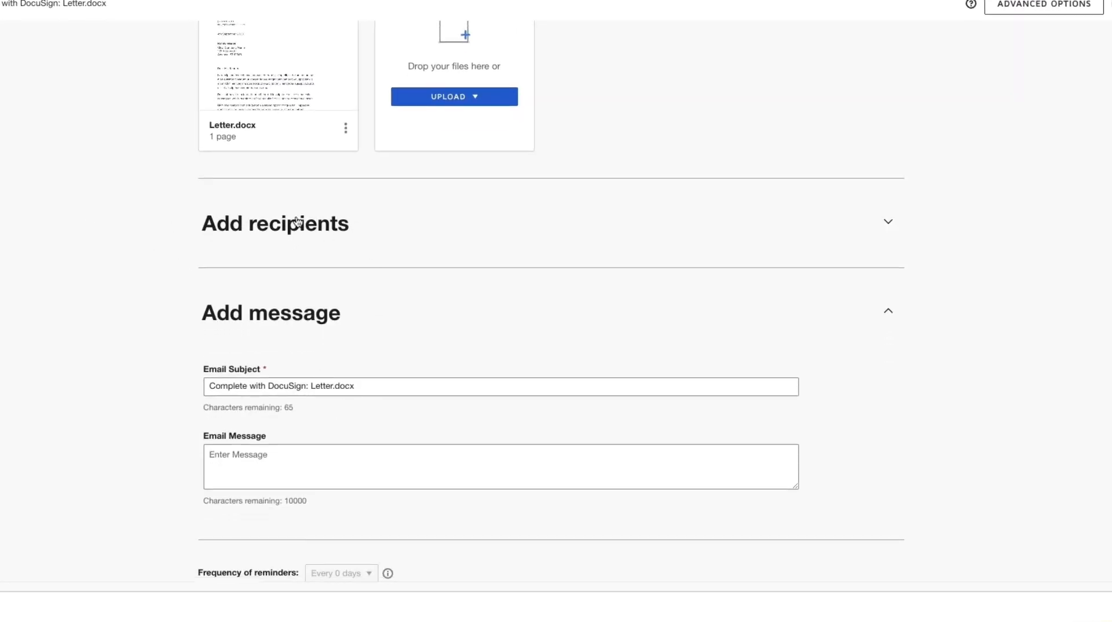
click(283, 221)
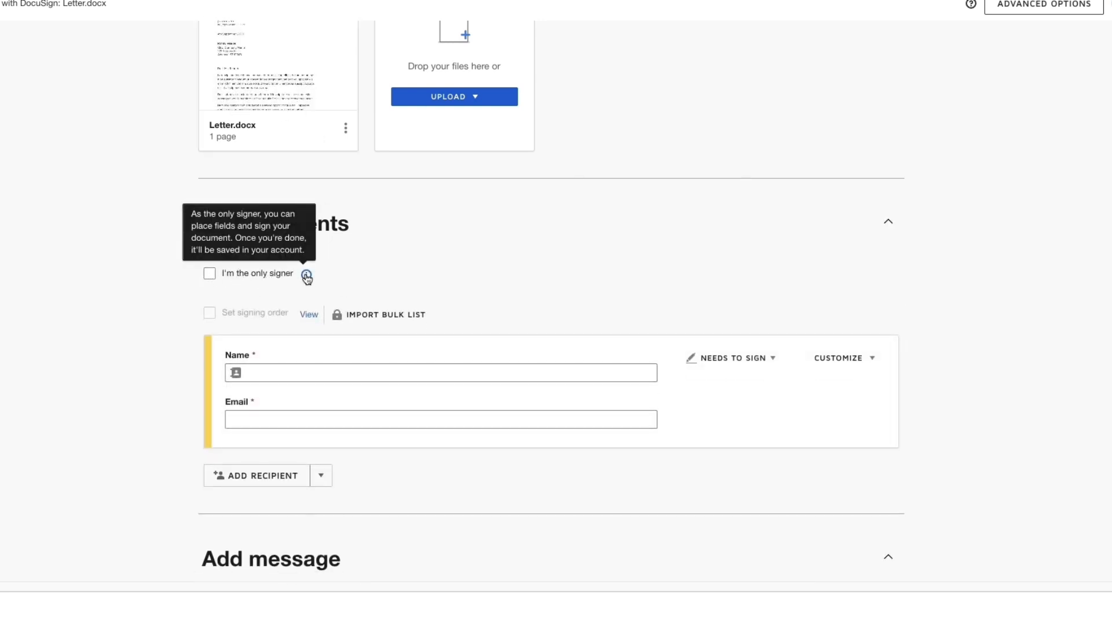
scroll(324, 196, down, 2)
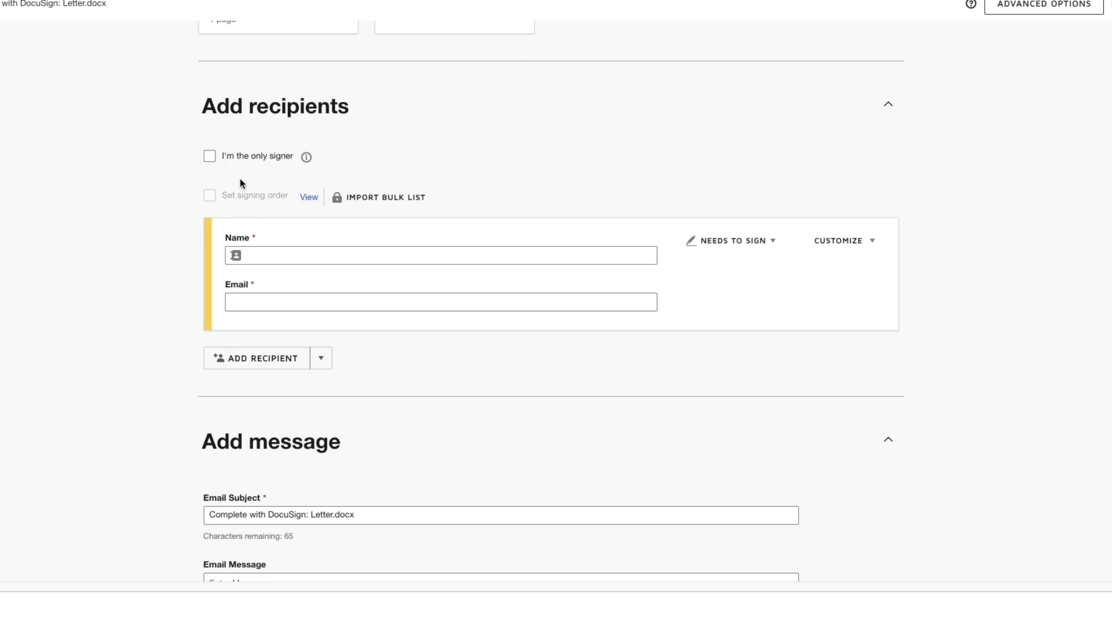
drag(226, 238, 247, 239)
drag(225, 287, 253, 289)
click(734, 241)
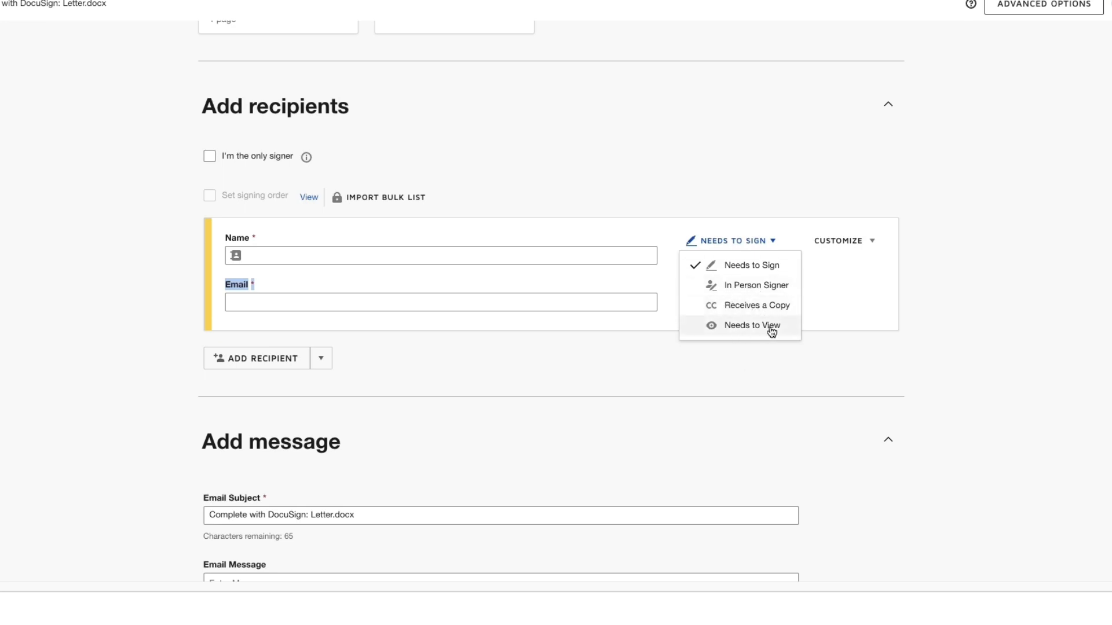
click(846, 367)
click(842, 241)
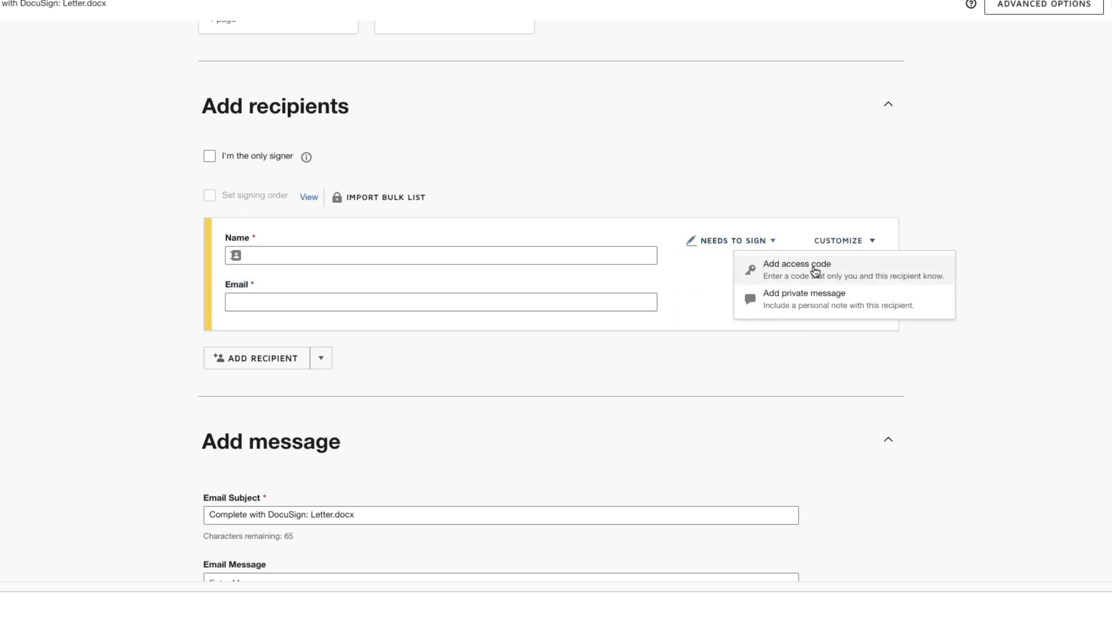
click(688, 309)
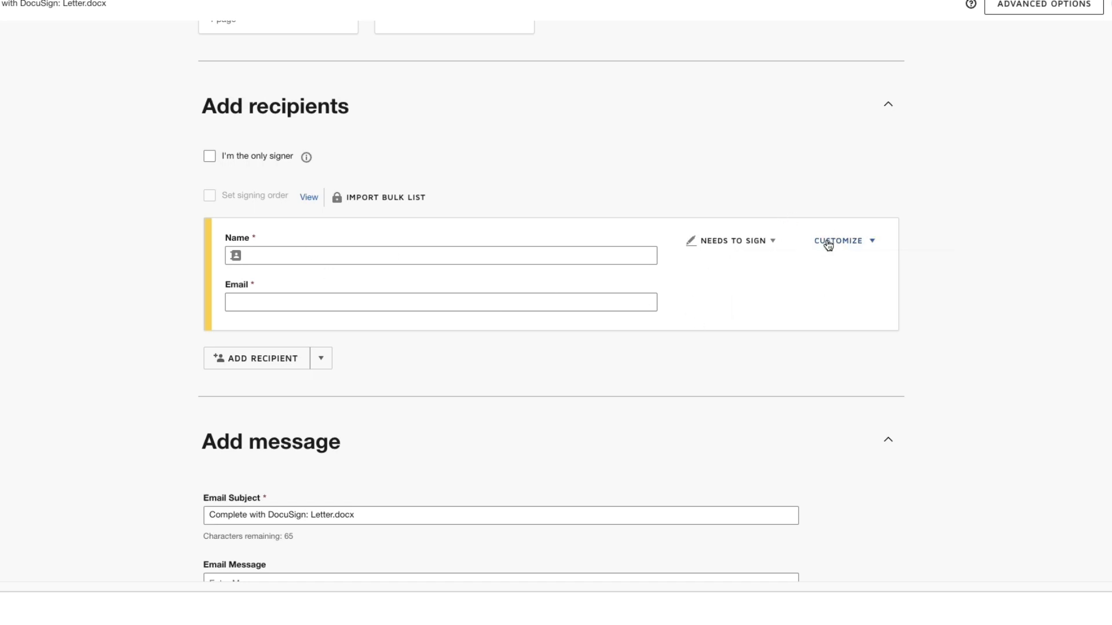
Fill in the first recipient's name and e-mail, and add a second, blank recipient.
scroll(336, 75, up, 2)
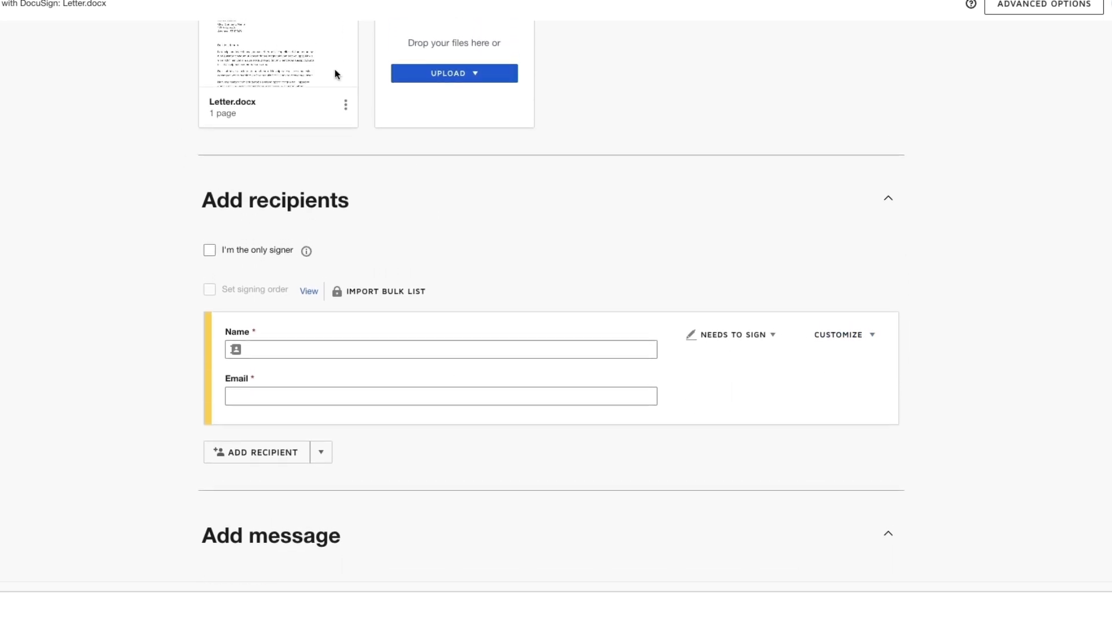
scroll(281, 243, down, 2)
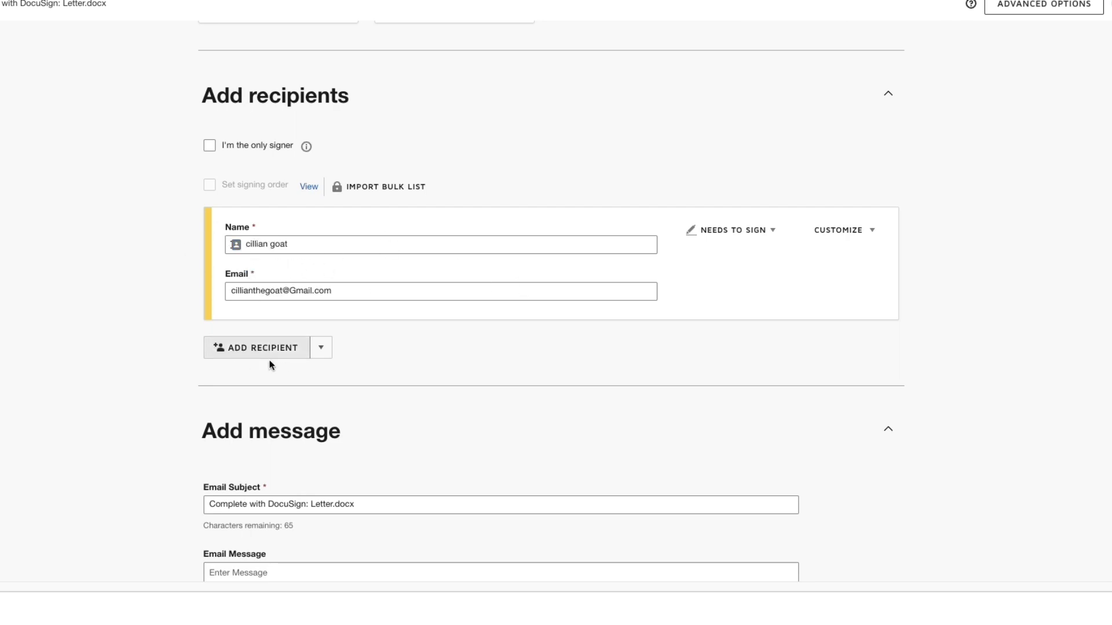
click(258, 355)
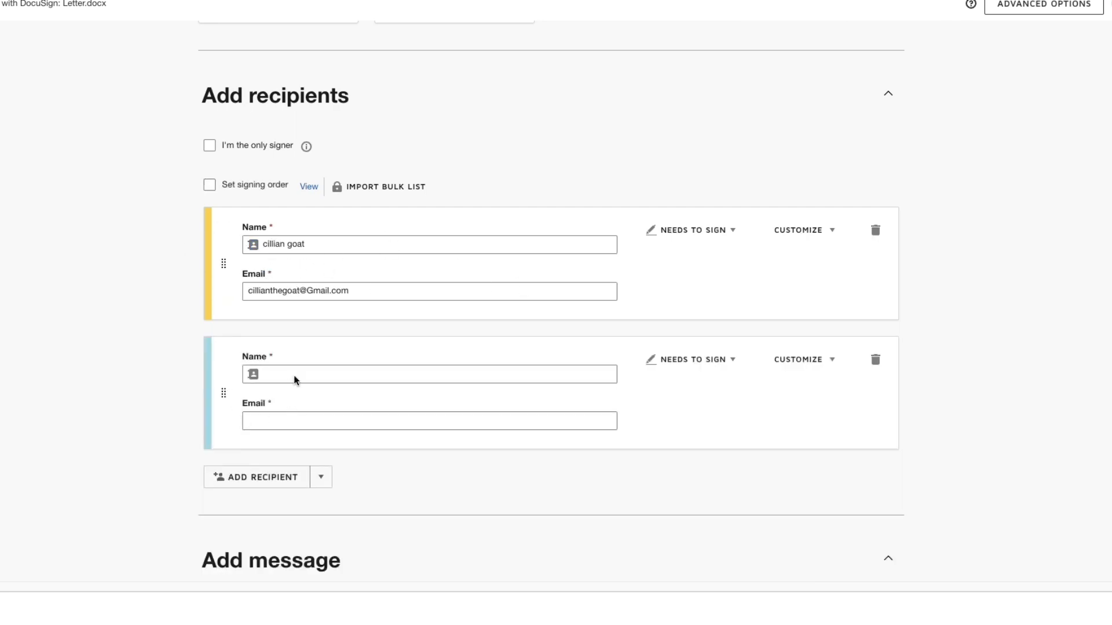
Enable the signing order and delete the blank recipient, keeping the filled-in one.
click(705, 364)
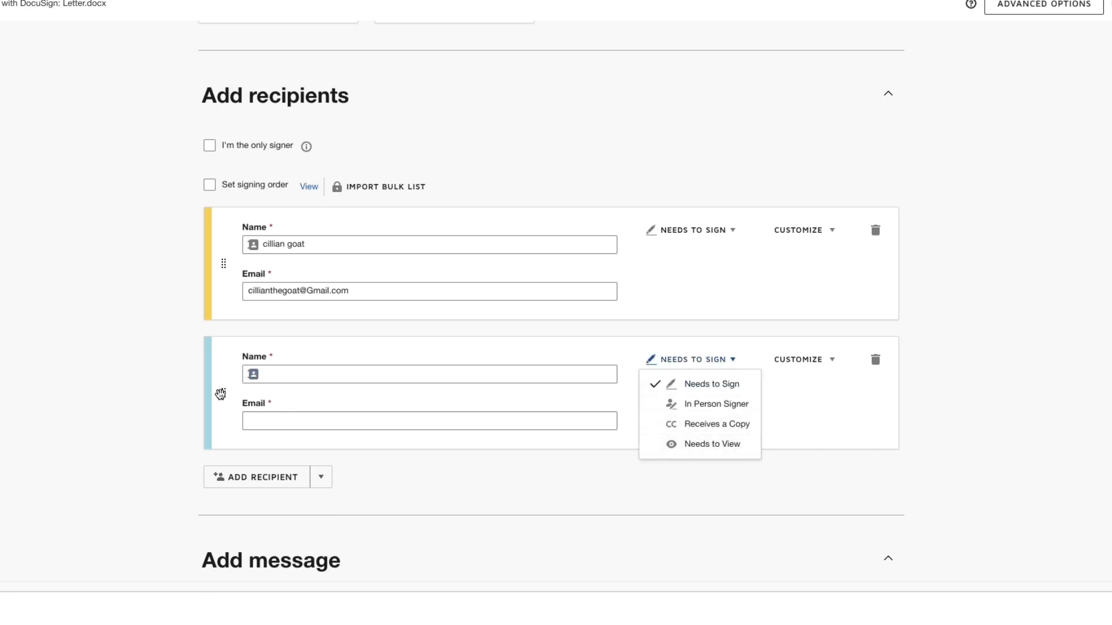
mouse_move(232, 383)
mouse_down()
mouse_move(221, 256)
mouse_move(231, 410)
mouse_move(224, 393)
mouse_up()
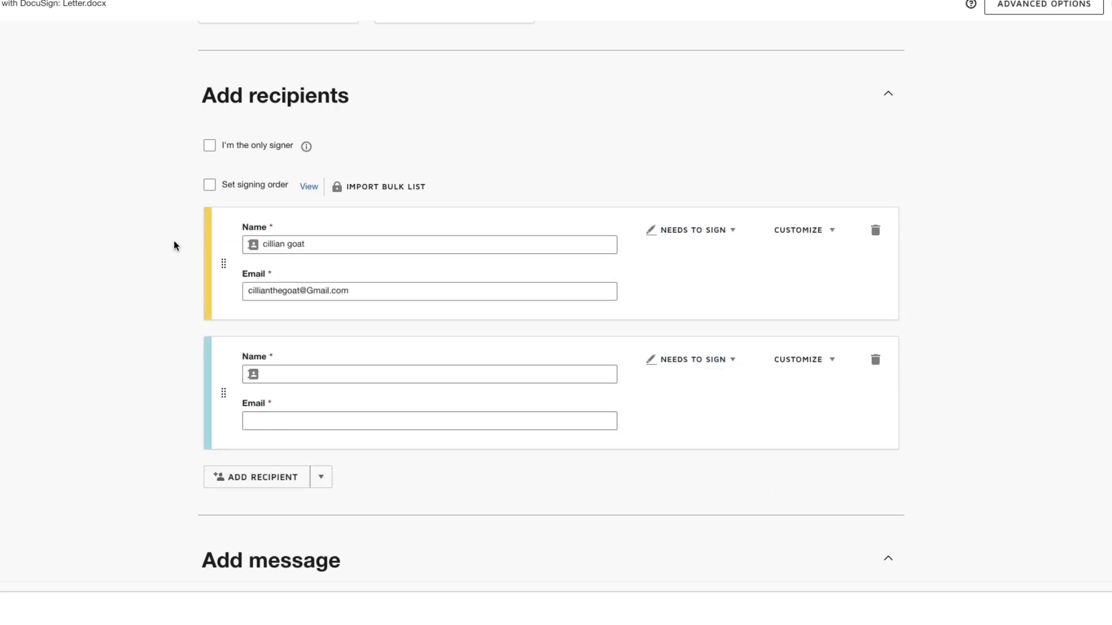
click(209, 185)
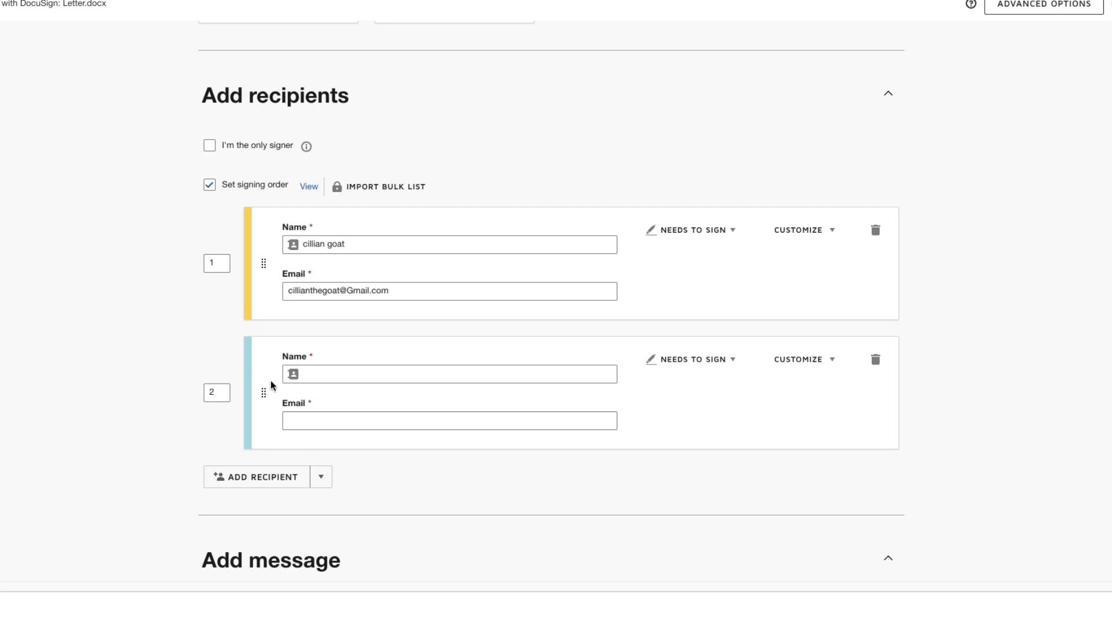
click(874, 229)
Examine the Add message section with its email subject and email message fields.
scroll(213, 338, down, 2)
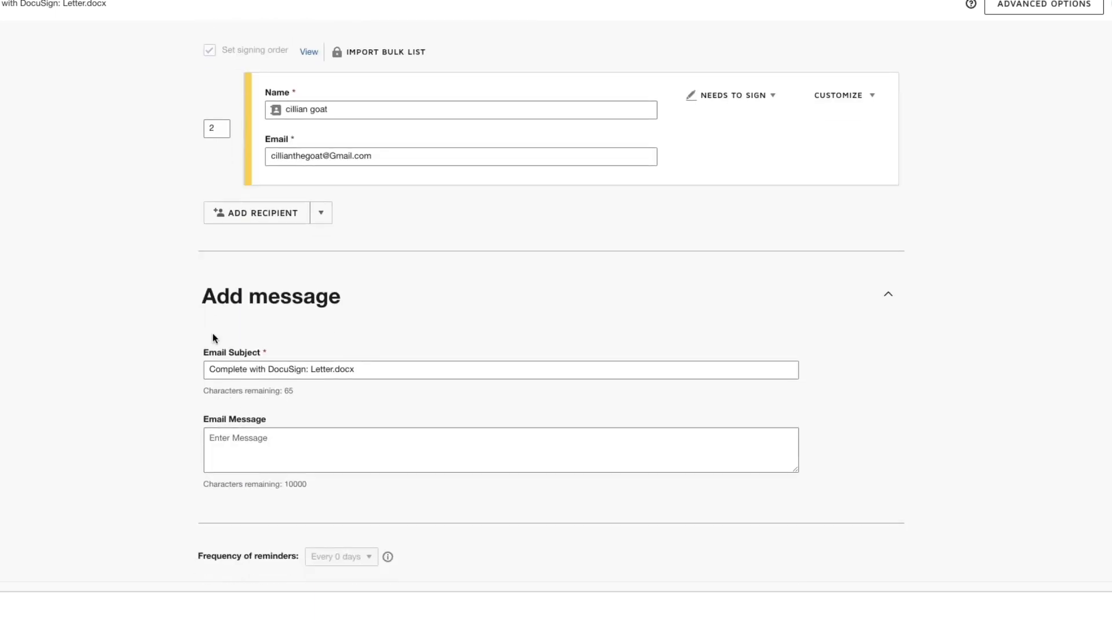
drag(195, 297, 412, 320)
click(113, 367)
drag(214, 372, 354, 369)
click(63, 379)
drag(207, 375, 506, 427)
click(341, 489)
scroll(711, 326, up, 5)
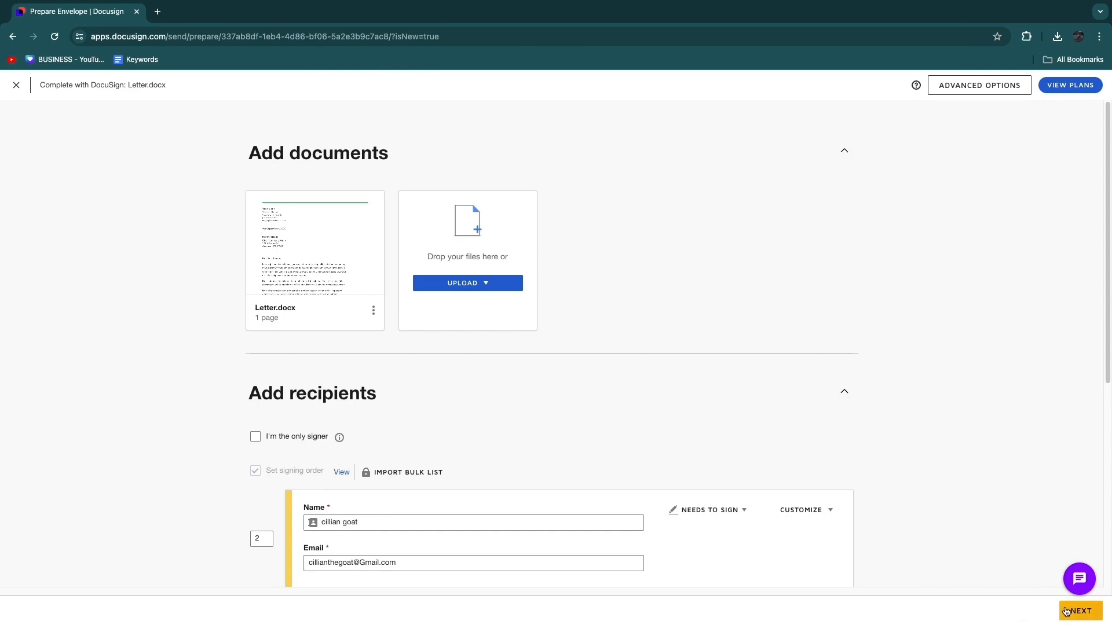
Continue to field placement and put an enlarged Signature field beside "Your Name" at the end of the letter.
click(1072, 611)
scroll(353, 416, down, 15)
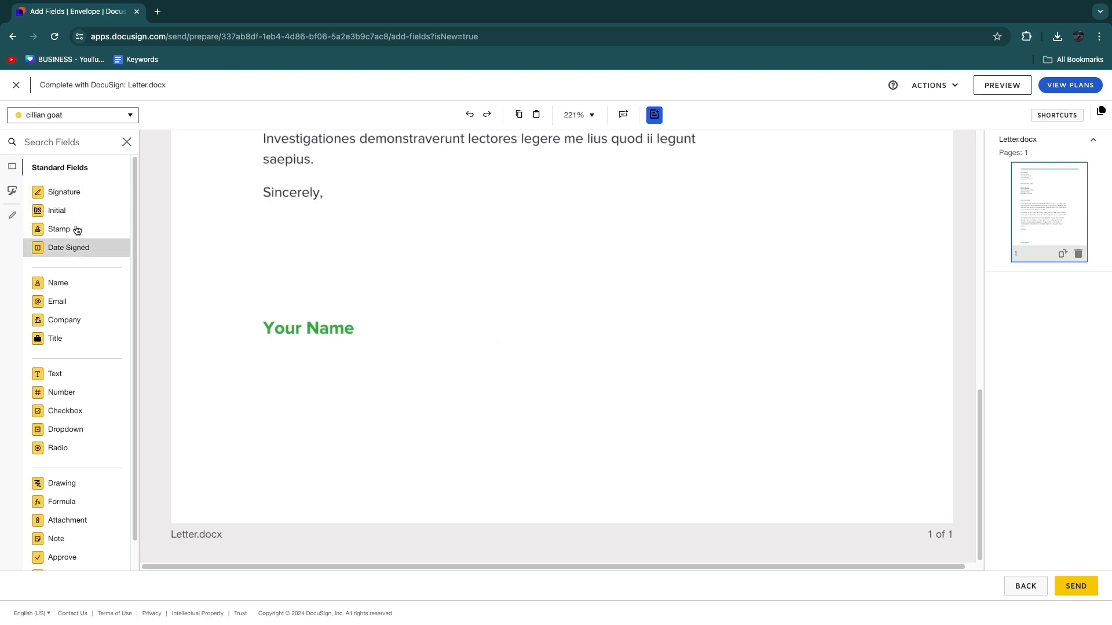
mouse_move(60, 196)
mouse_down()
mouse_move(223, 229)
mouse_move(594, 273)
mouse_move(522, 272)
mouse_move(635, 350)
mouse_up()
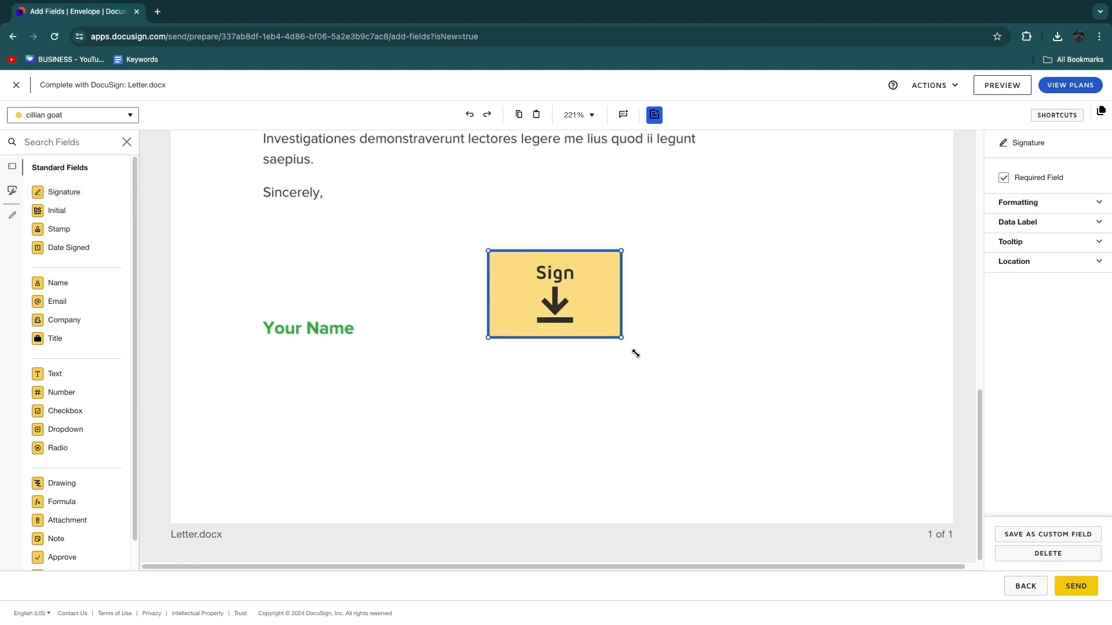
drag(560, 314, 510, 337)
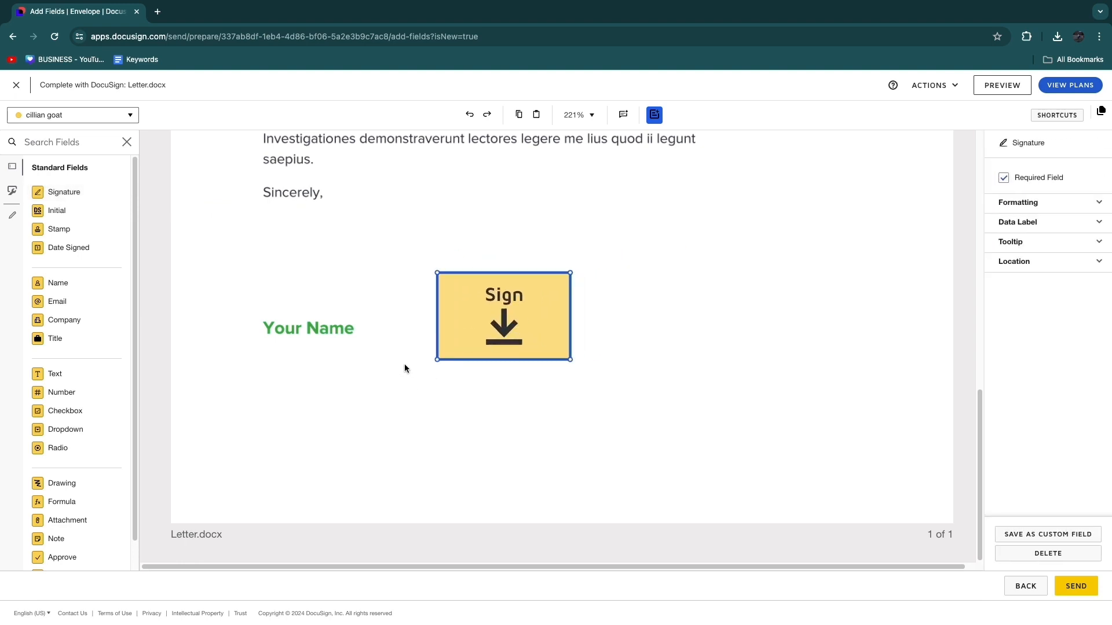
Place a Name field directly beneath the Signature field, aligned with its left edge.
drag(58, 283, 521, 395)
mouse_move(445, 375)
mouse_down()
mouse_move(444, 362)
mouse_move(444, 375)
mouse_up()
click(450, 392)
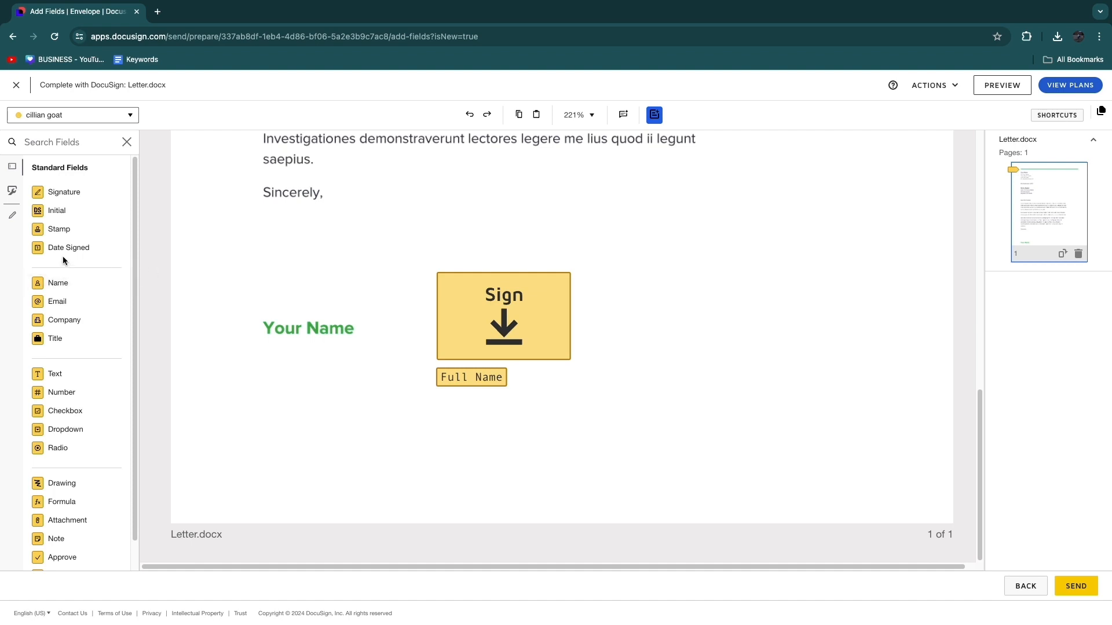
Place a Date Signed field beneath the Signature field, directly beside the Full Name field and level with it.
mouse_move(64, 248)
mouse_down()
mouse_move(556, 399)
mouse_move(516, 370)
mouse_up()
click(544, 345)
click(529, 377)
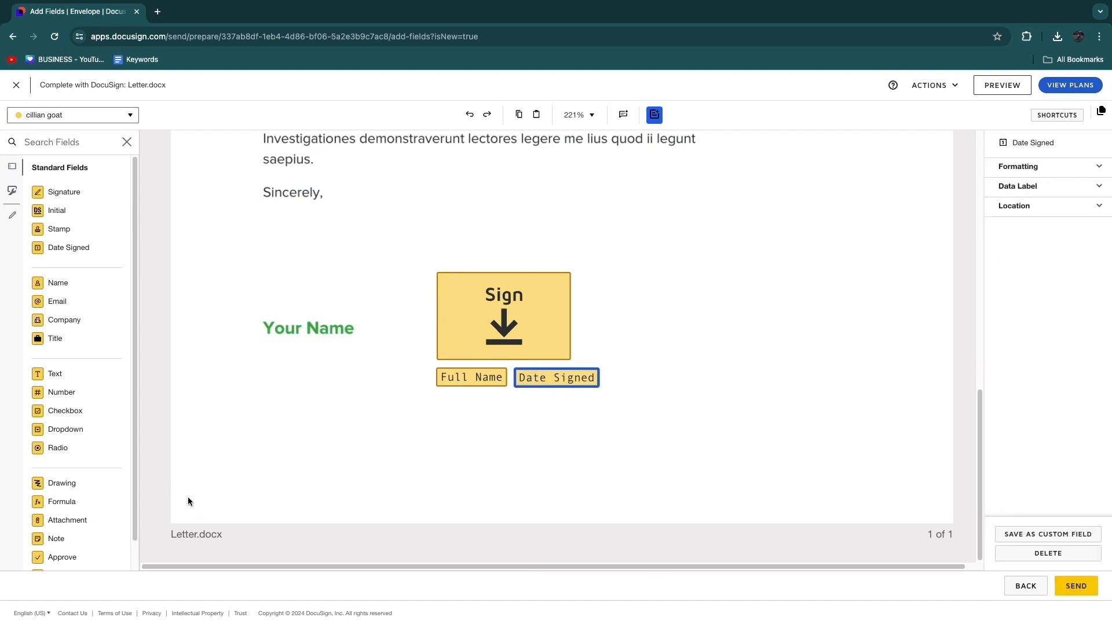
scroll(64, 538, down, 1)
drag(55, 343, 750, 247)
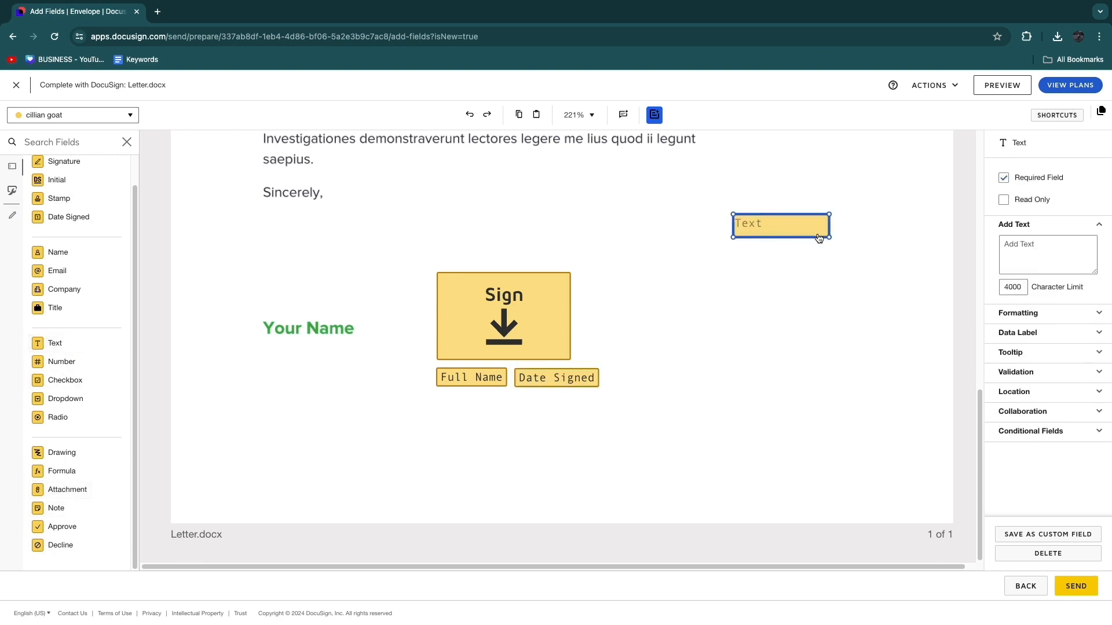
key(Delete)
Check the placed Date Signed and Signature fields, keep the Signature field required, and send the envelope.
click(527, 381)
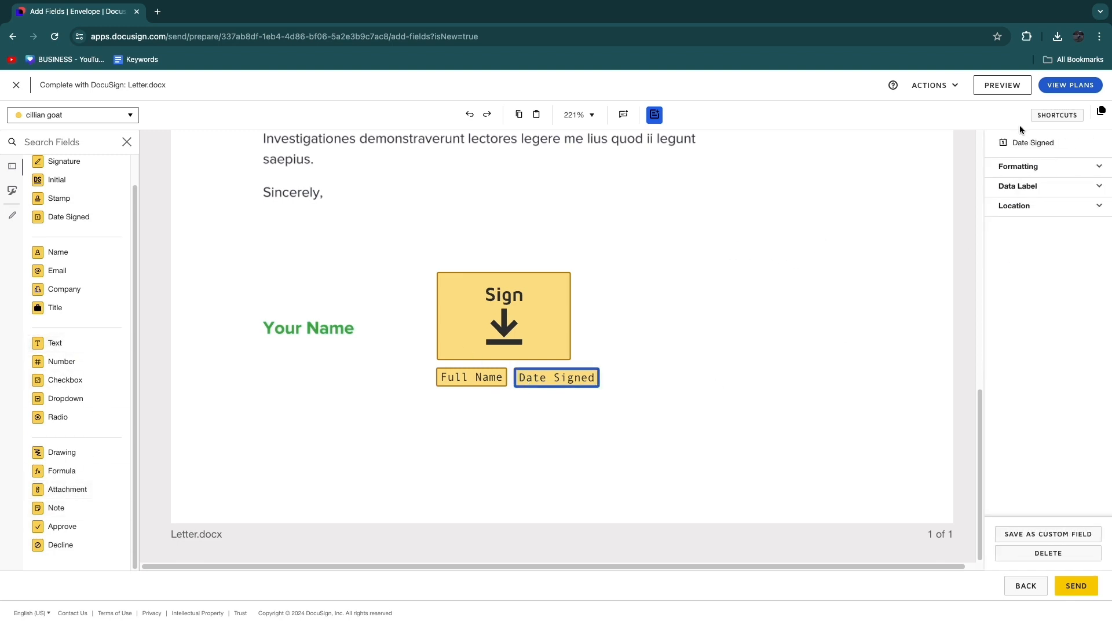
click(512, 356)
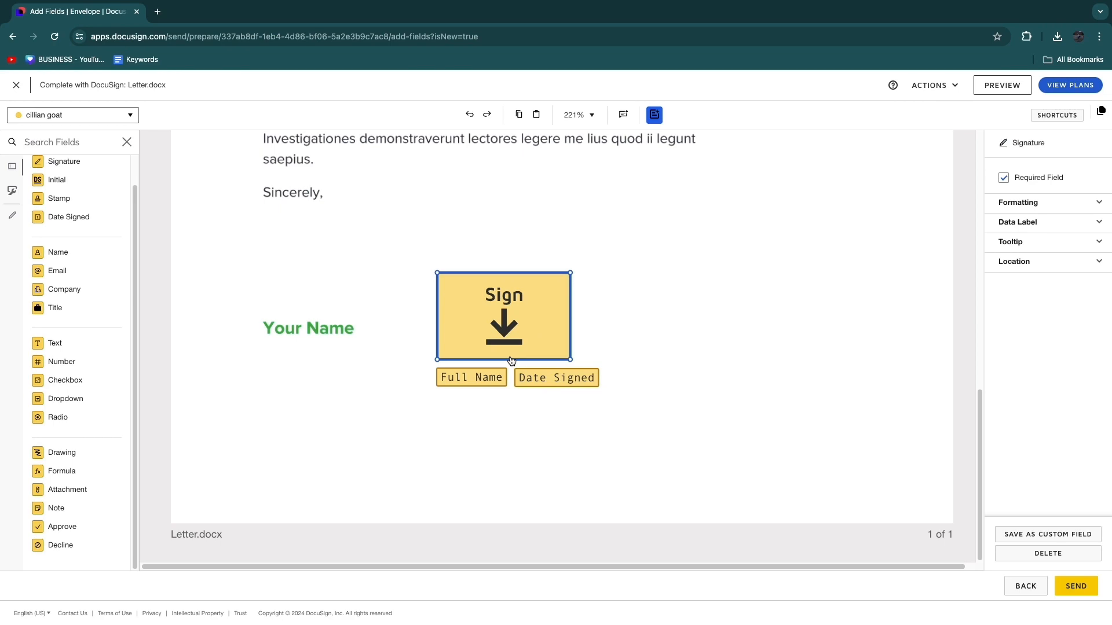
click(1004, 179)
click(1033, 177)
click(1080, 593)
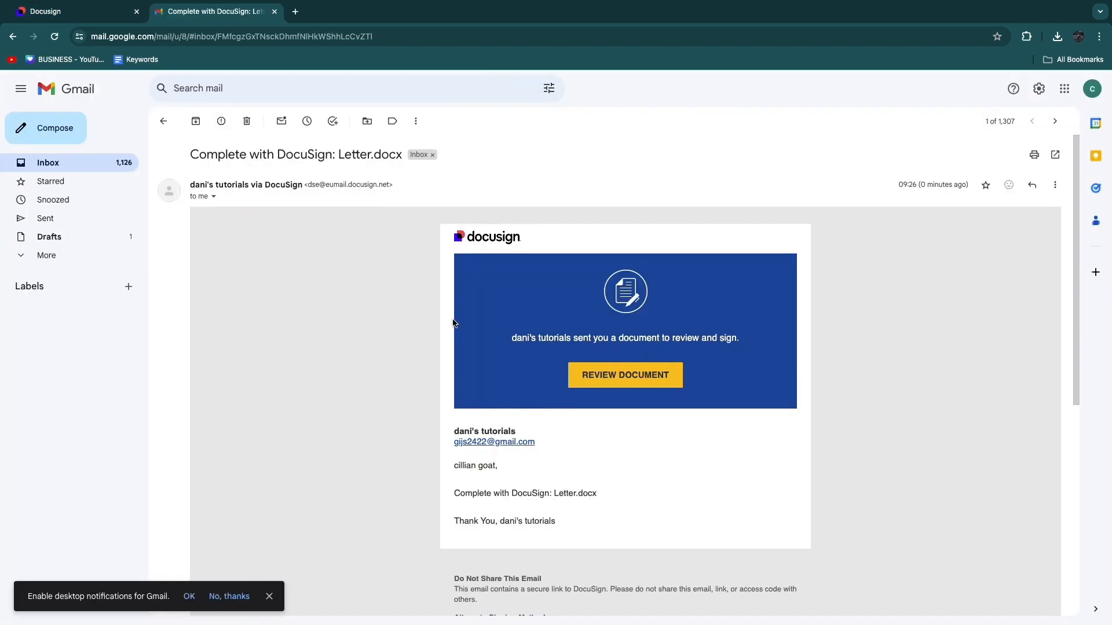
Open the document from the Docusign email, continue to the review, and go to the signing fields at the end of the letter.
click(618, 383)
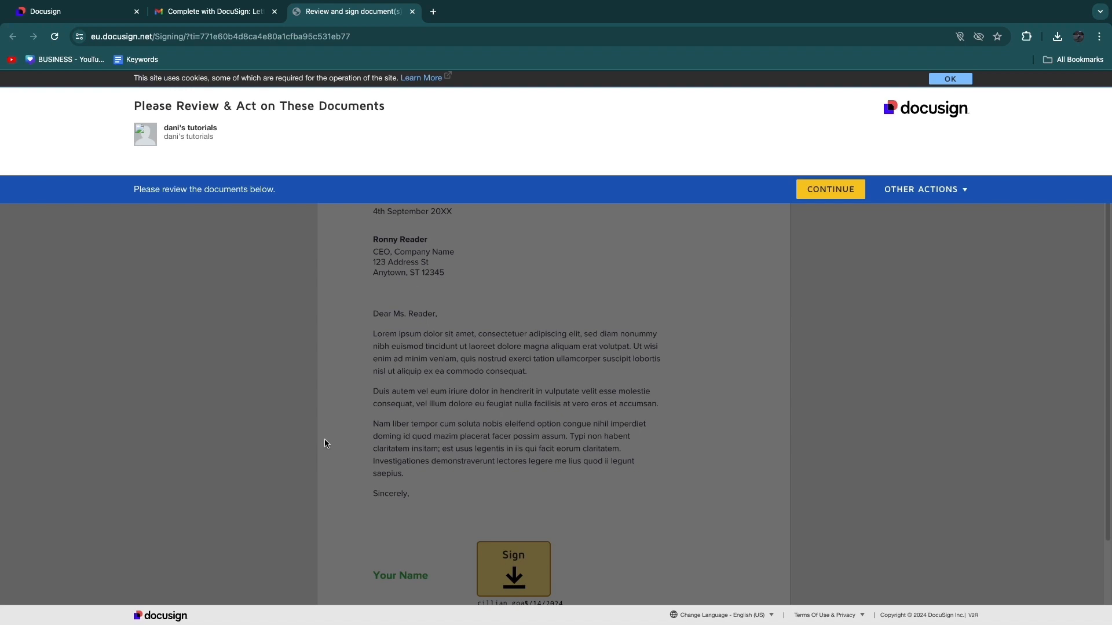
click(855, 191)
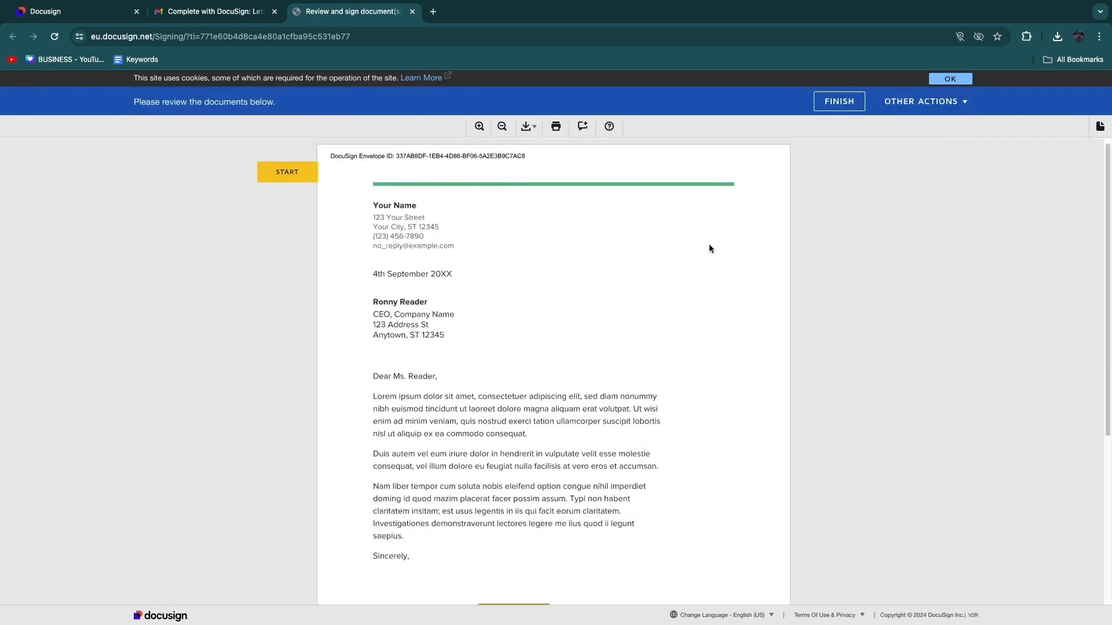
scroll(462, 425, down, 5)
drag(481, 402, 558, 404)
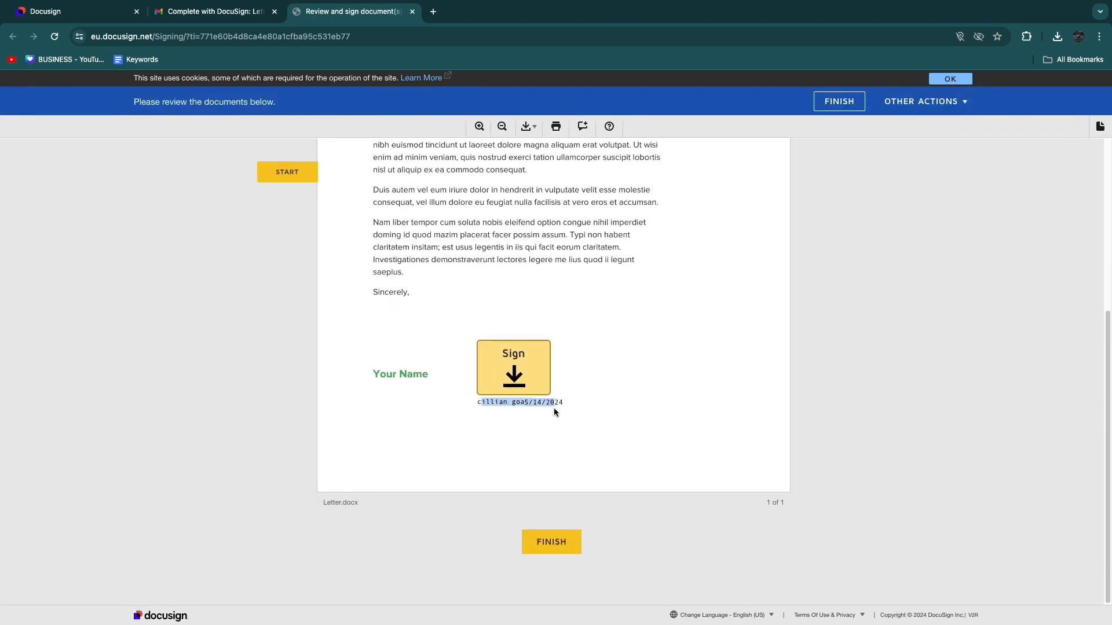
click(499, 431)
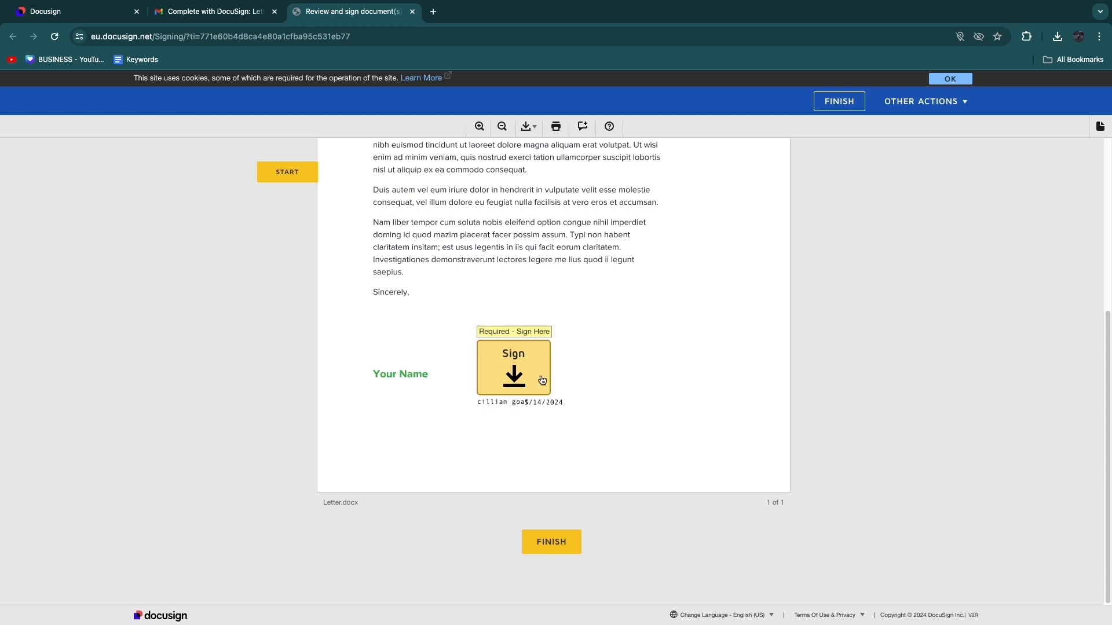
Sign the letter with a newly drawn freehand signature instead of the saved one, and finish without logging in.
click(501, 360)
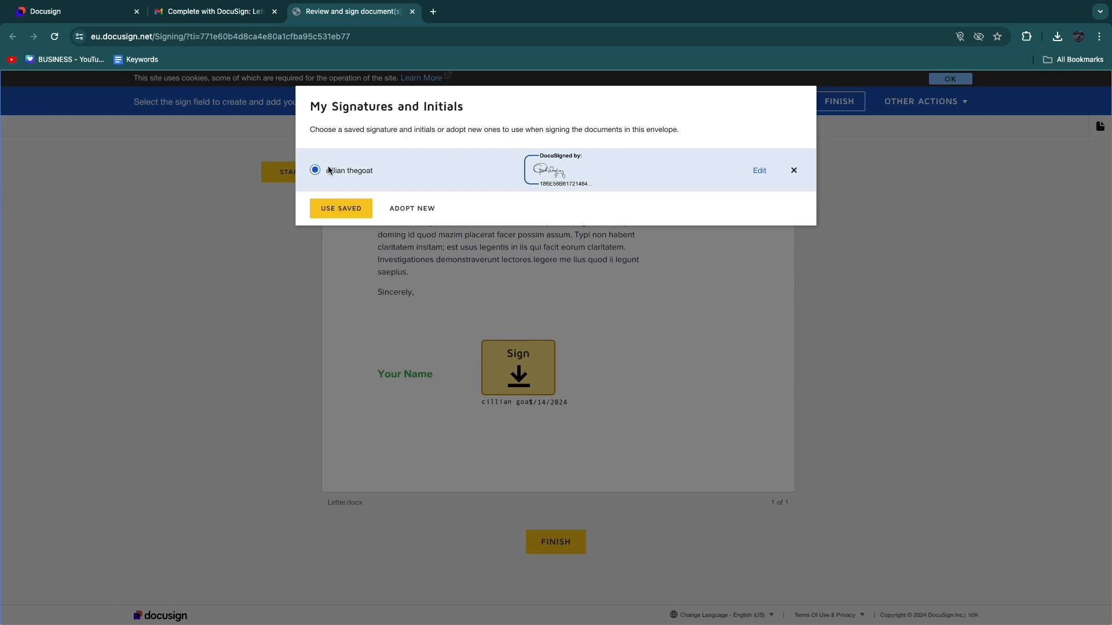
click(758, 169)
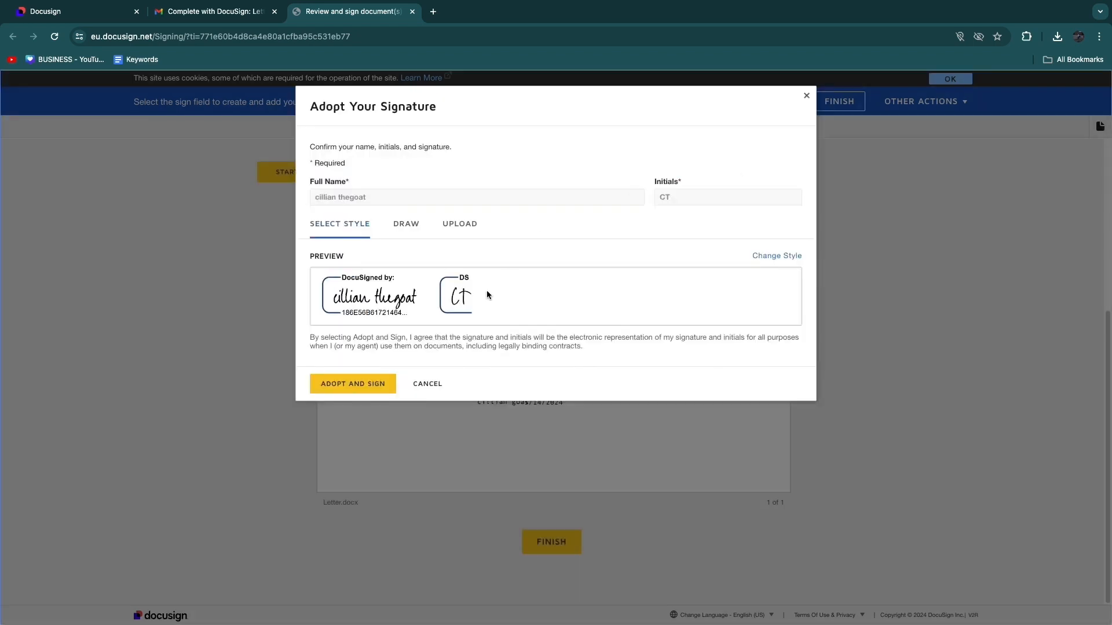
click(393, 225)
mouse_move(373, 276)
mouse_down()
mouse_move(440, 320)
mouse_move(510, 315)
mouse_move(645, 279)
mouse_move(767, 308)
mouse_up()
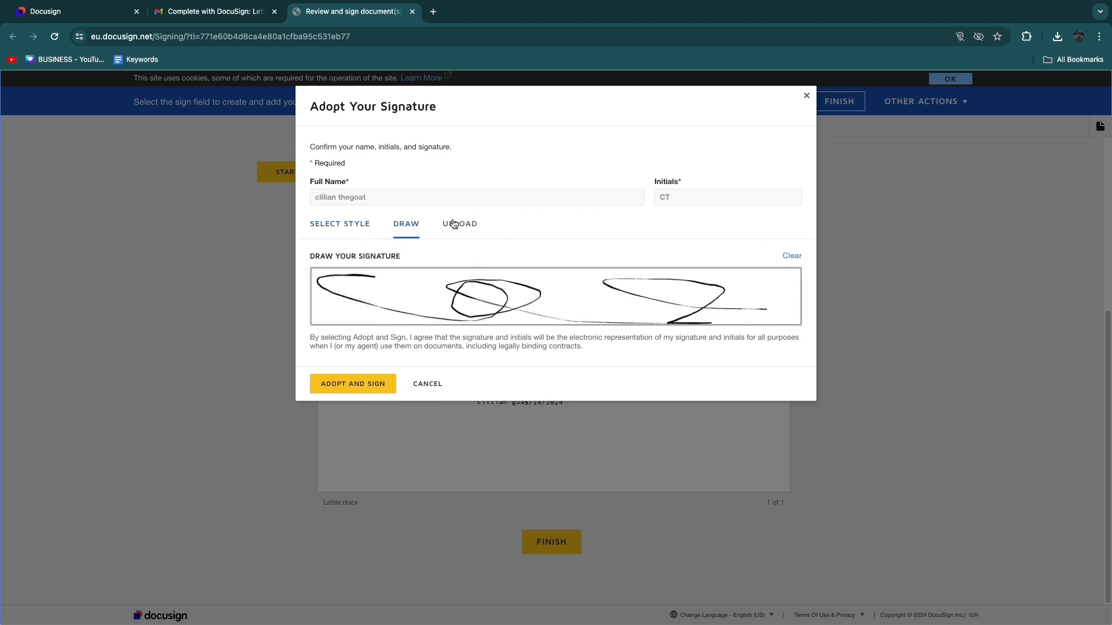
click(373, 384)
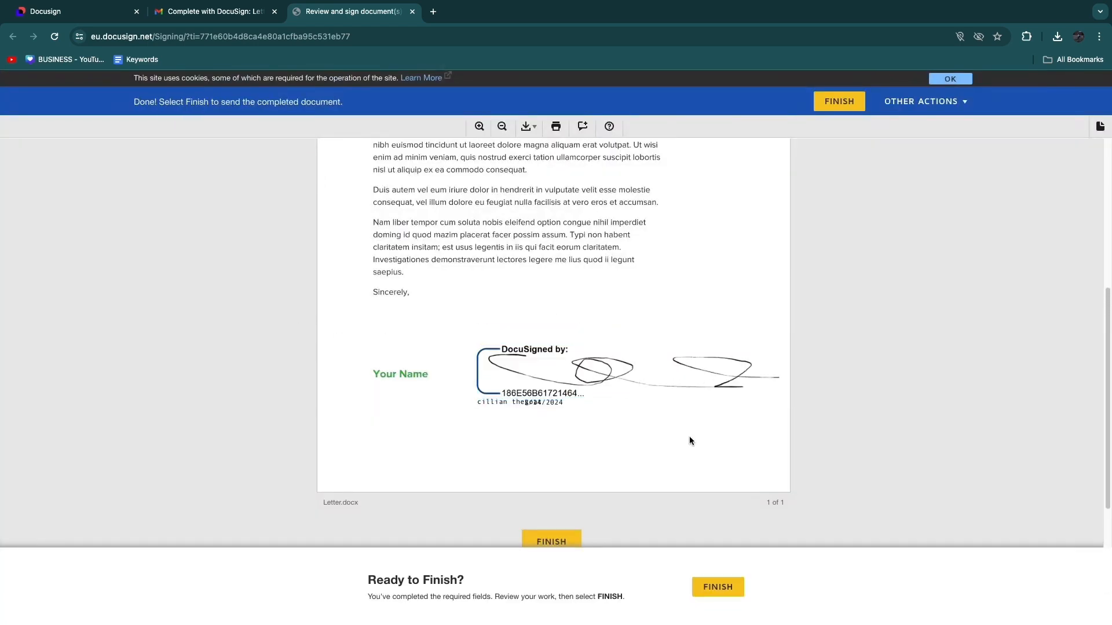
click(729, 584)
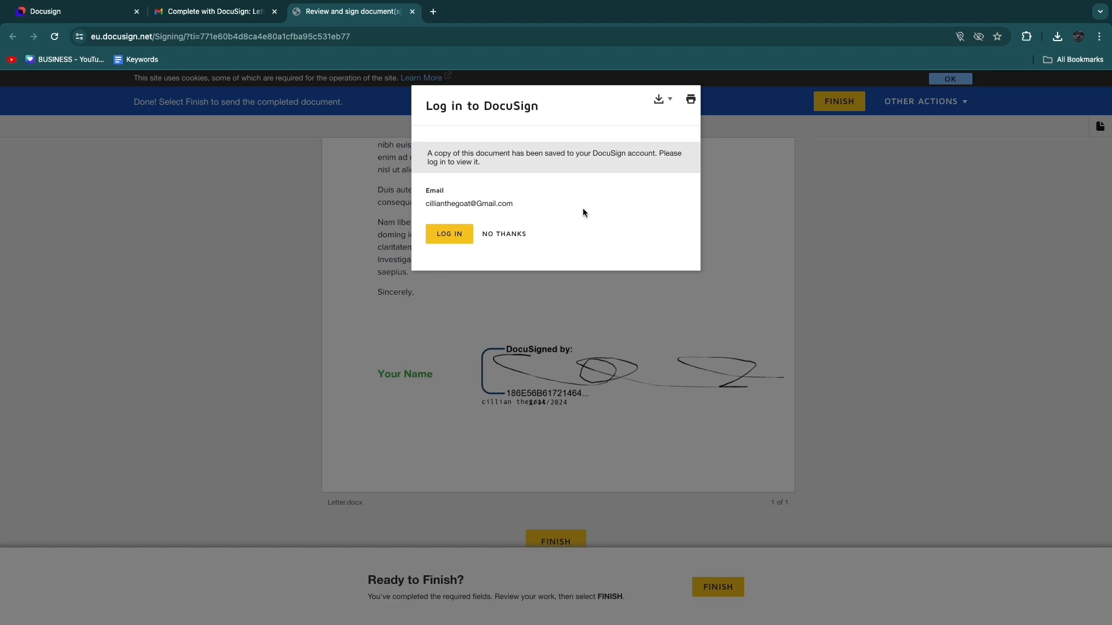
click(501, 234)
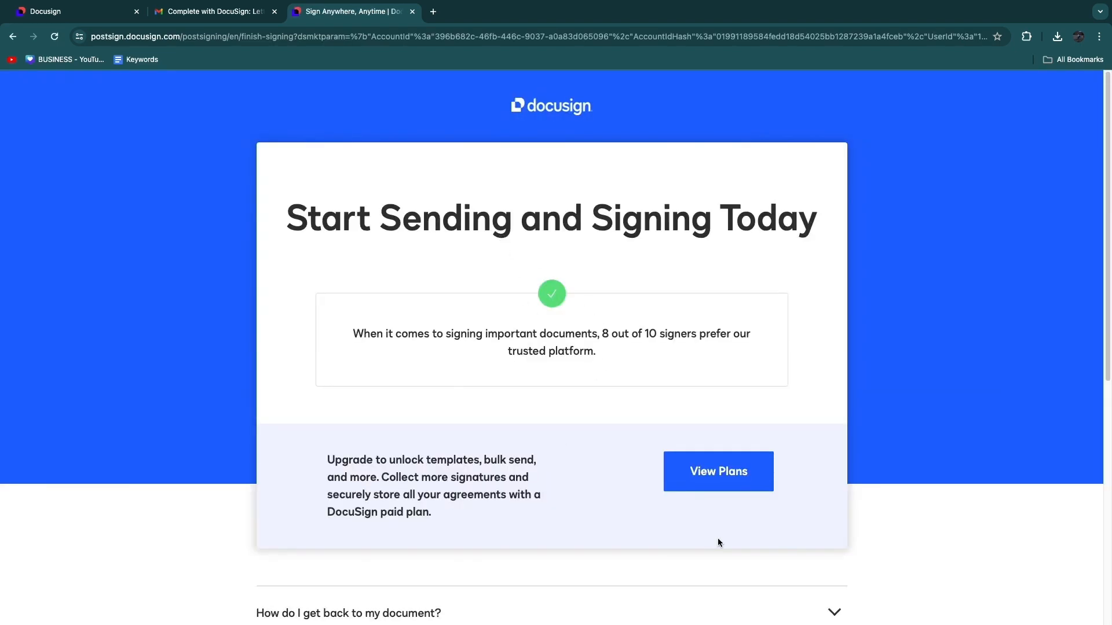
Return to the sender's Docusign account home and open the list of completed envelopes.
click(75, 12)
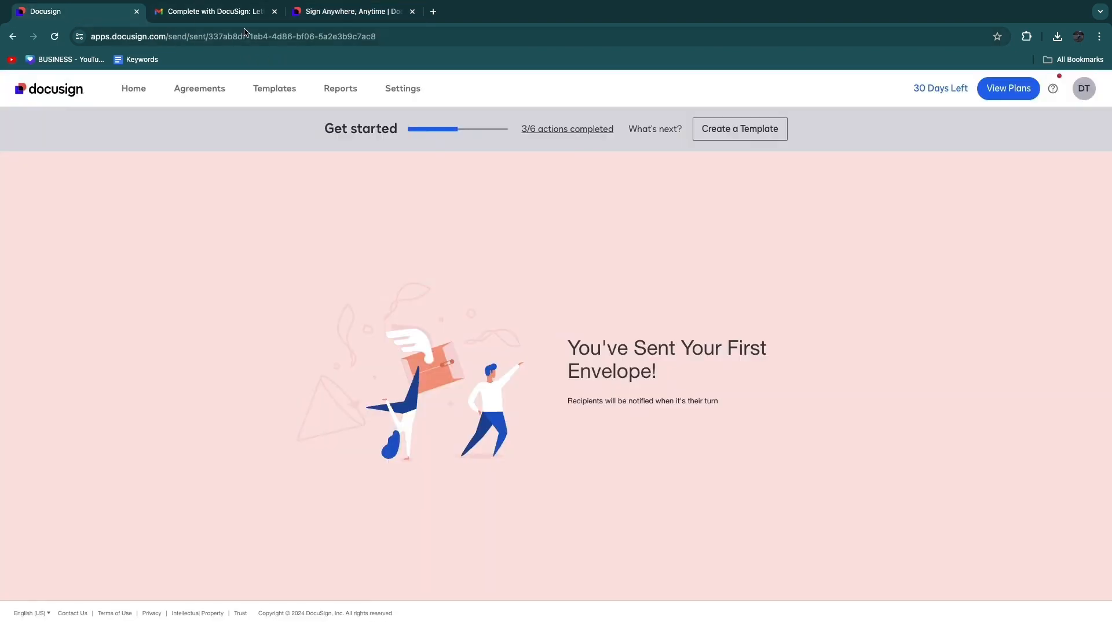
click(68, 92)
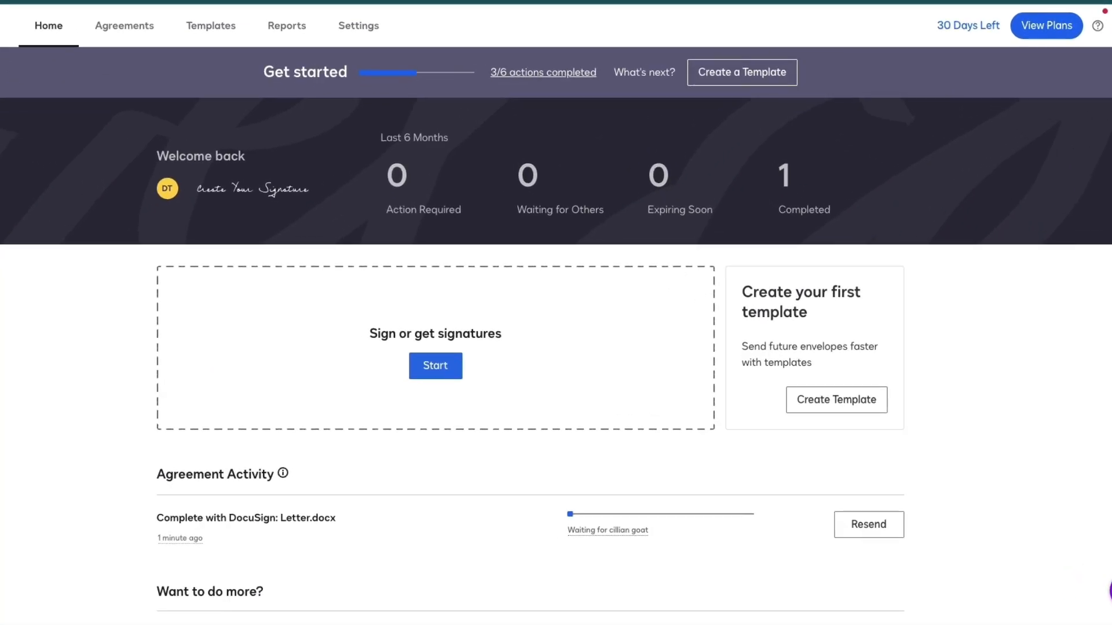
scroll(47, 237, up, 2)
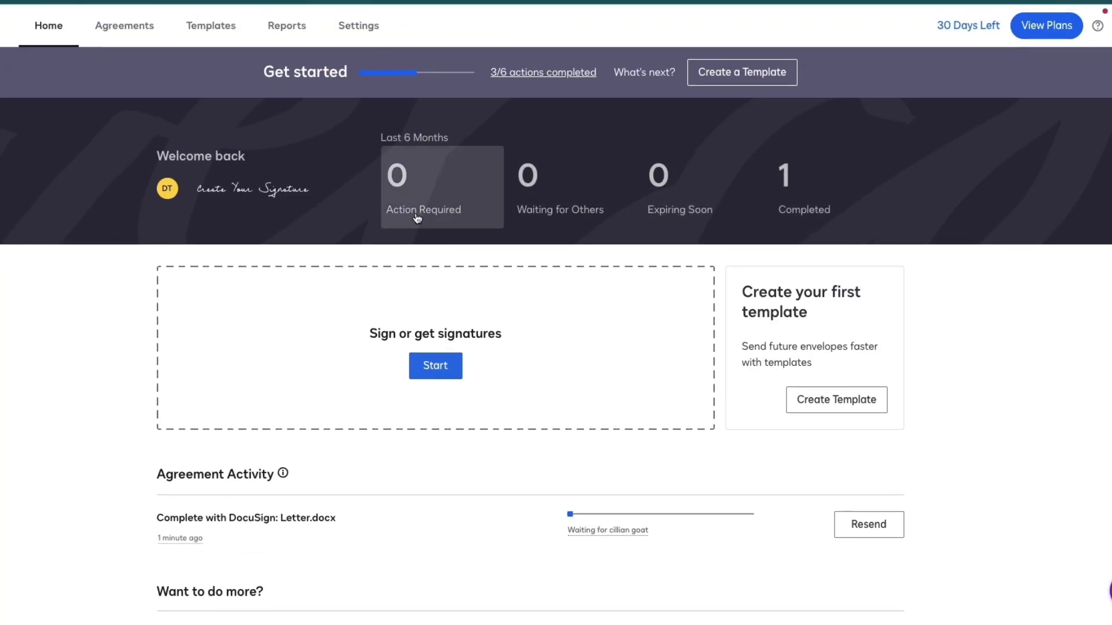
click(439, 185)
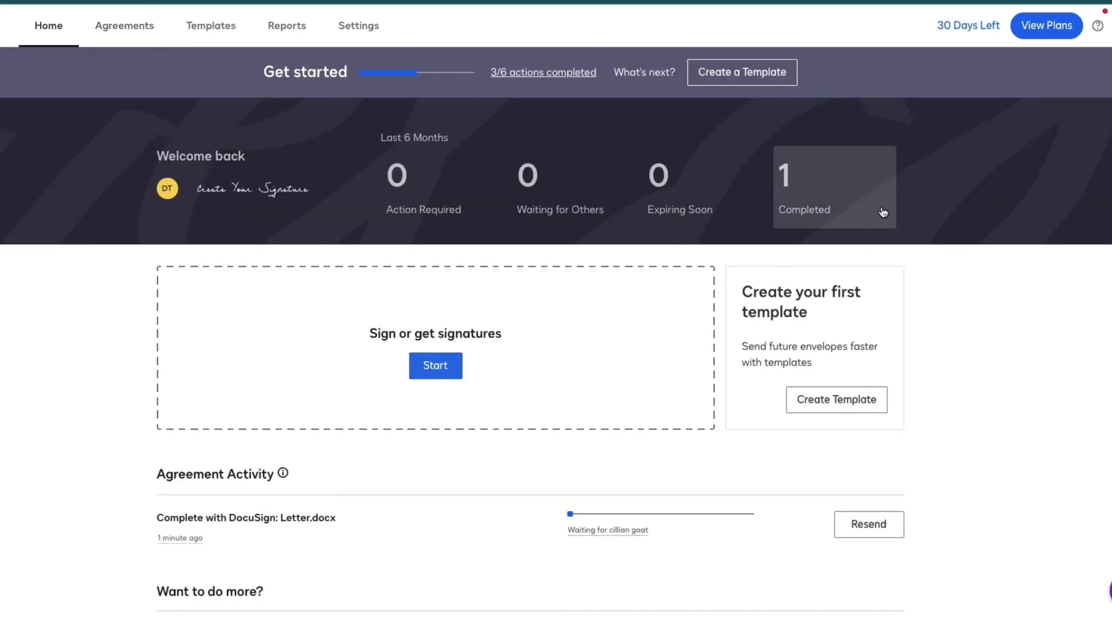
click(850, 191)
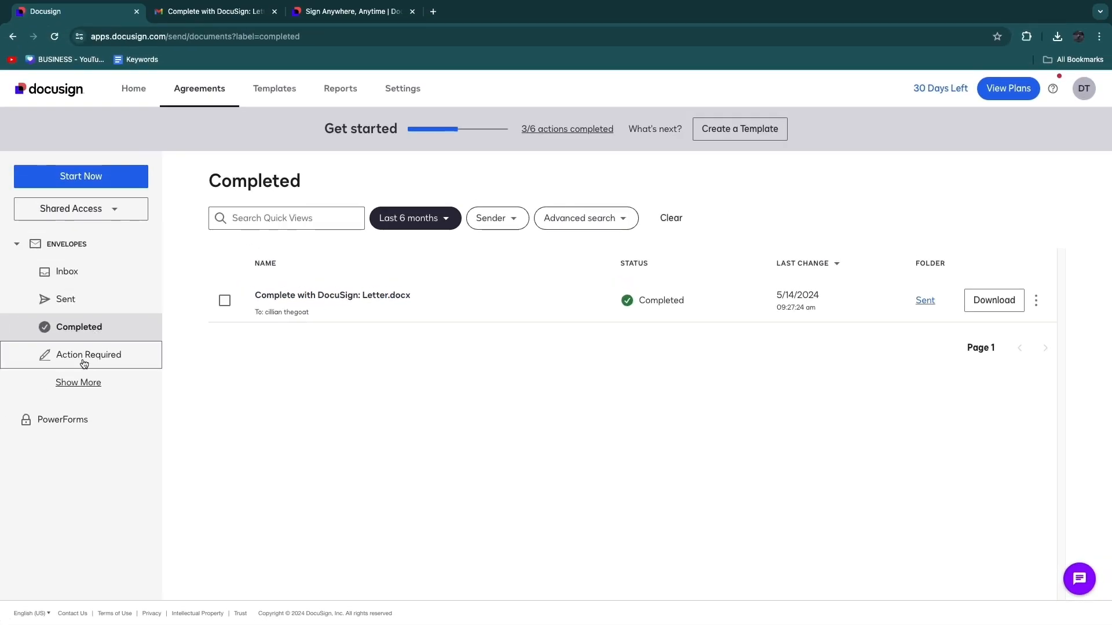
Download the completed envelope's document and Certificate of Completion as separate PDFs, and view the signed Letter.docx.pdf.
click(1000, 300)
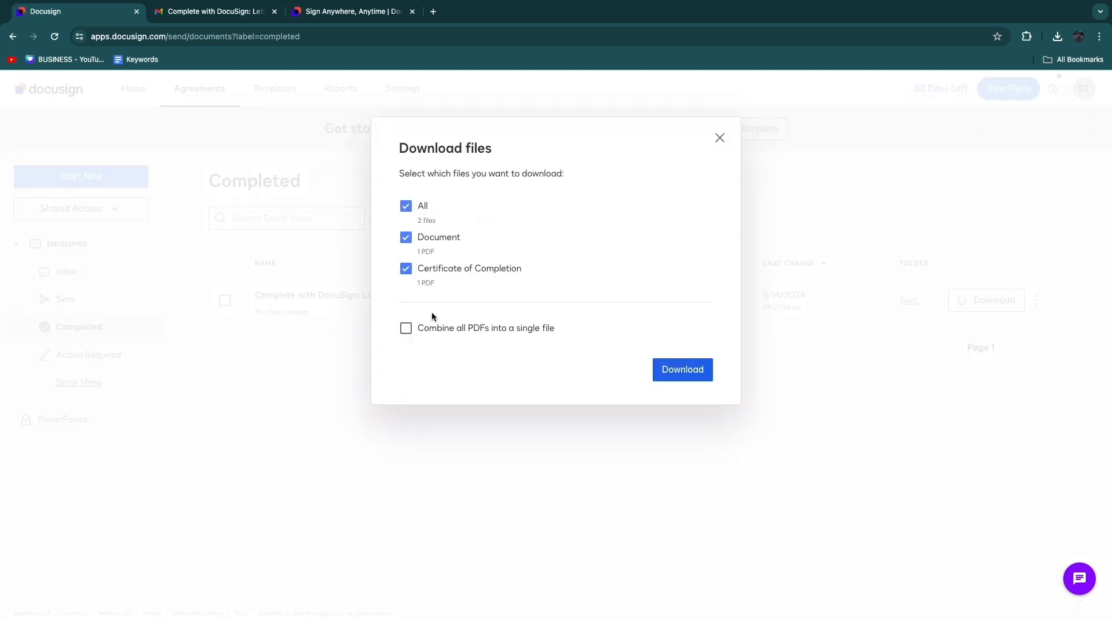
click(677, 377)
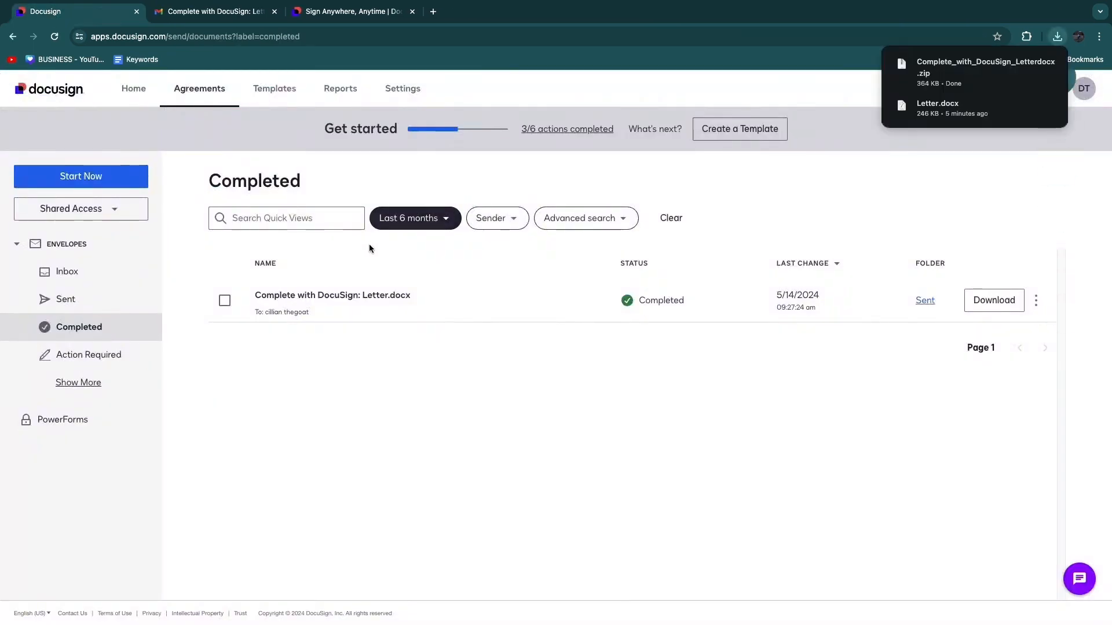
click(1057, 36)
click(961, 86)
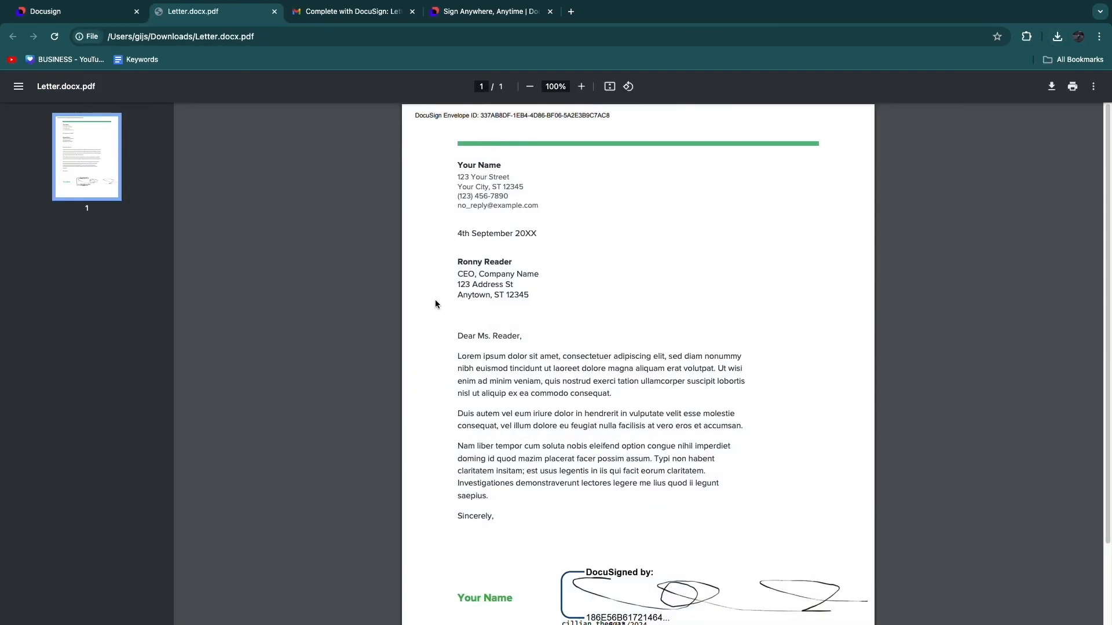
scroll(700, 460, down, 2)
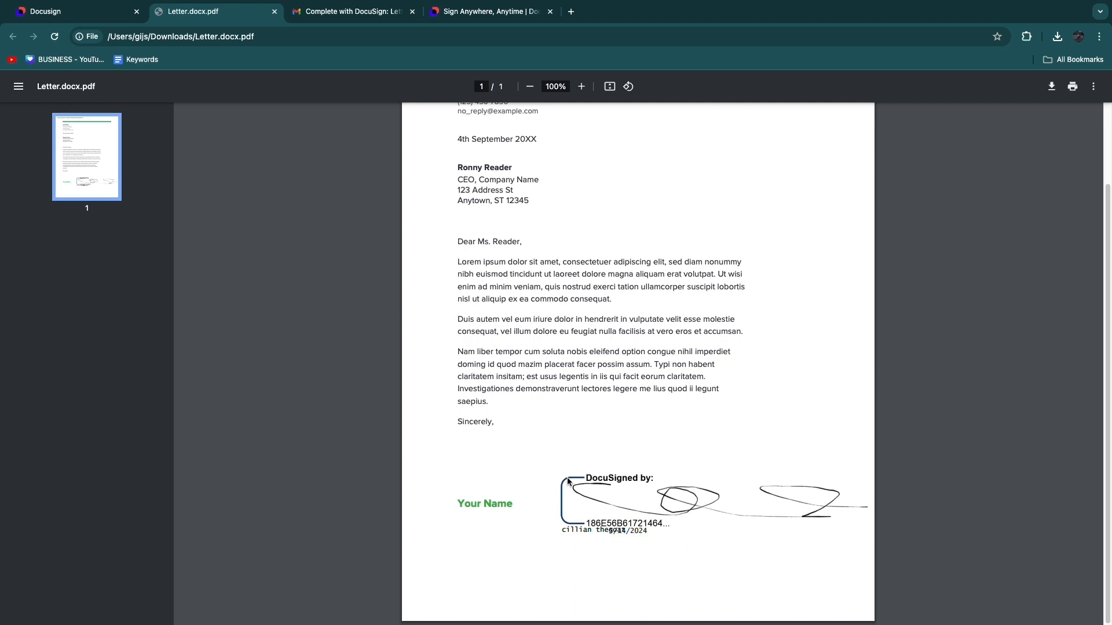
click(274, 11)
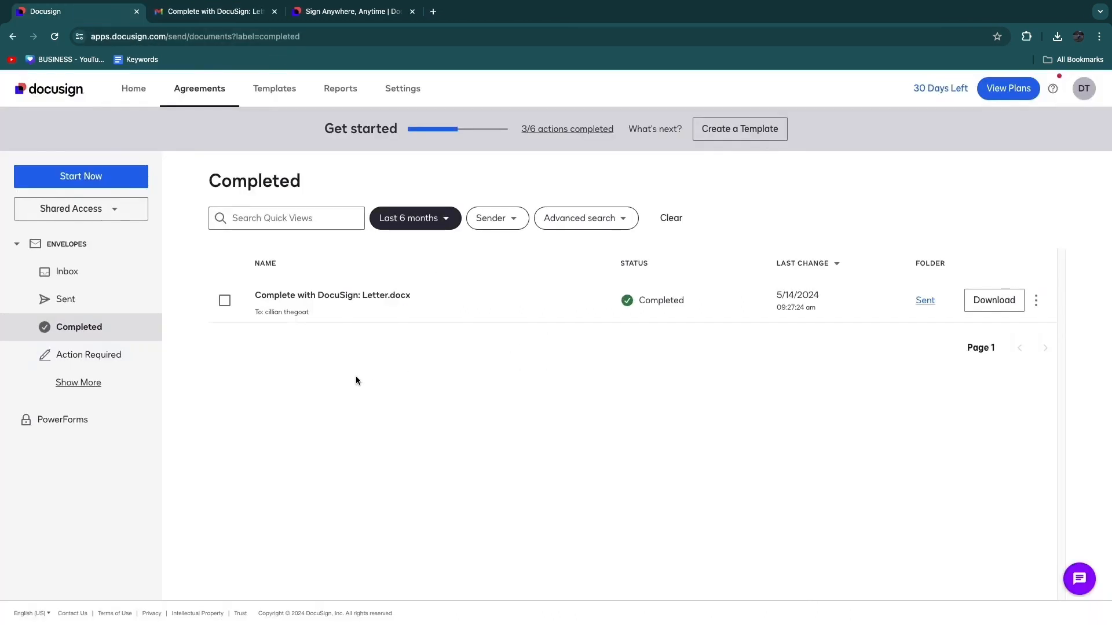
Examine the setup form of a new envelope, close it without adding anything, and view the envelope inbox.
click(84, 180)
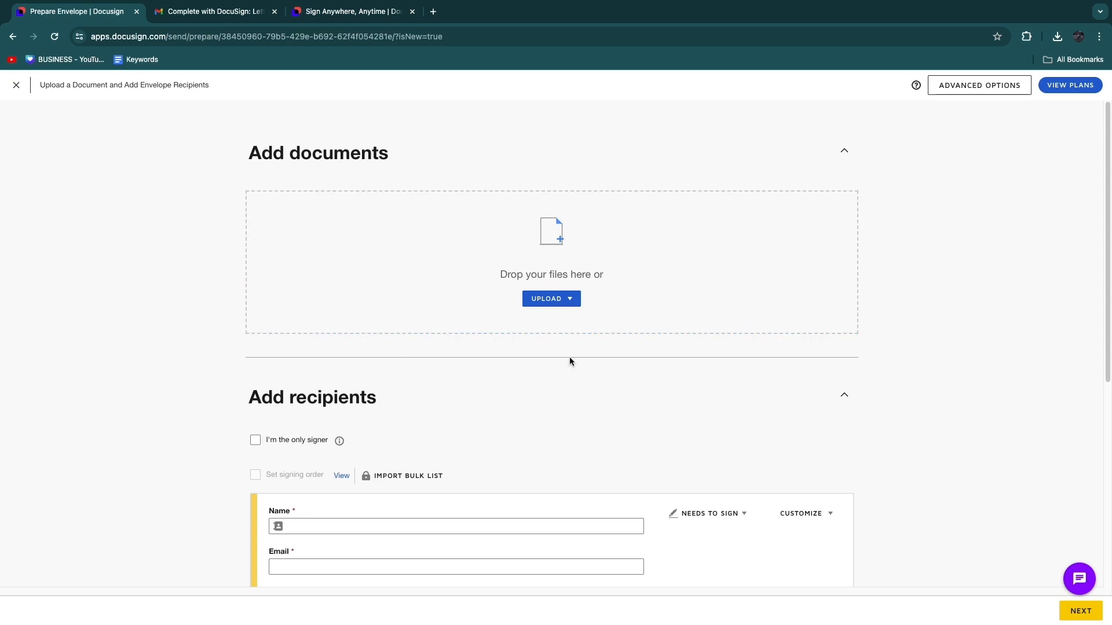
scroll(568, 359, down, 5)
scroll(384, 374, up, 5)
click(16, 84)
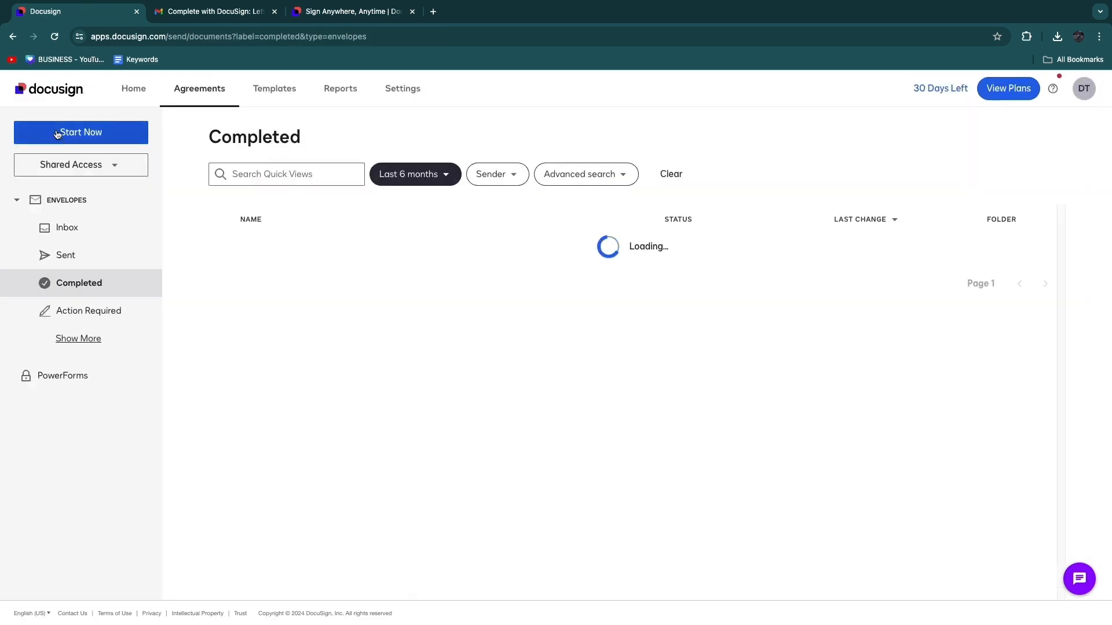
click(63, 272)
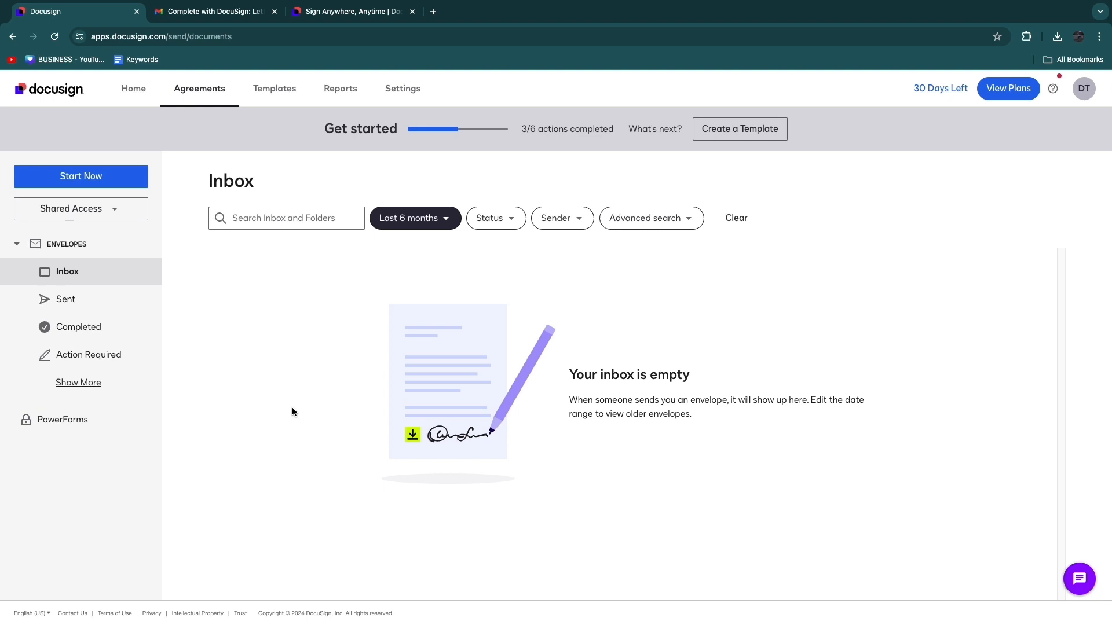
Switch to Gmail, reopen the document from the Docusign email, review the signed letter, and close it.
click(214, 12)
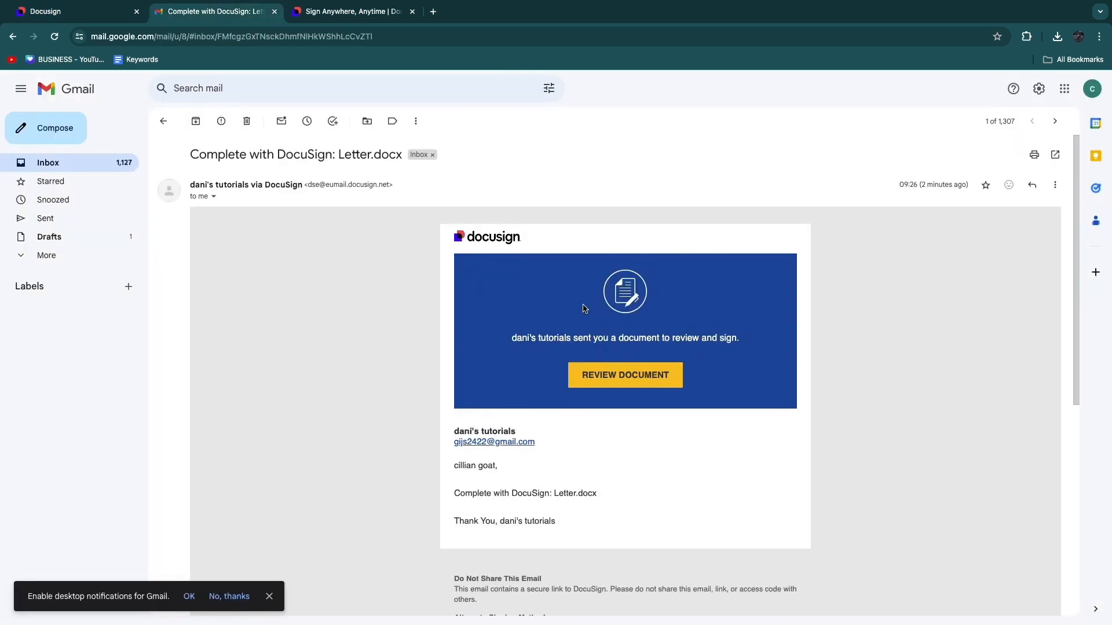
click(662, 382)
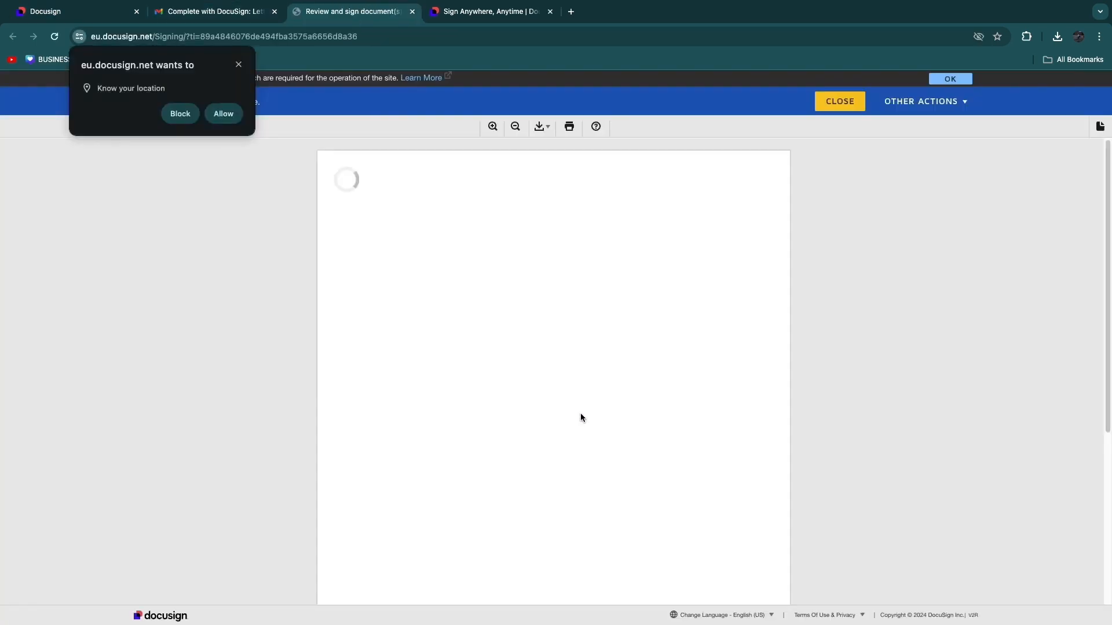
scroll(471, 367, down, 4)
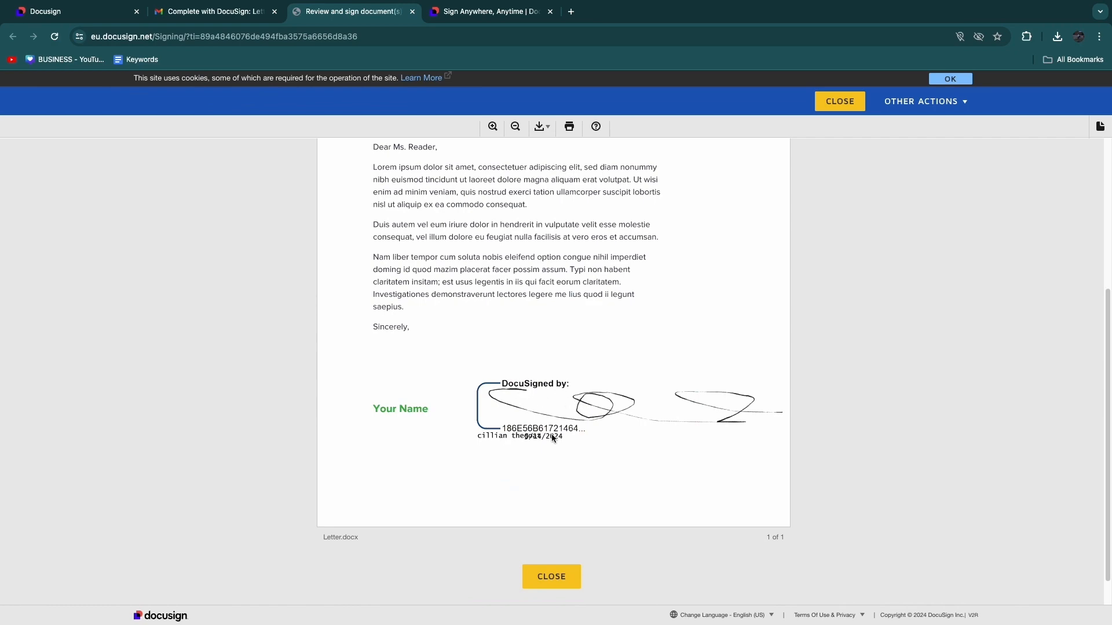
scroll(559, 435, up, 4)
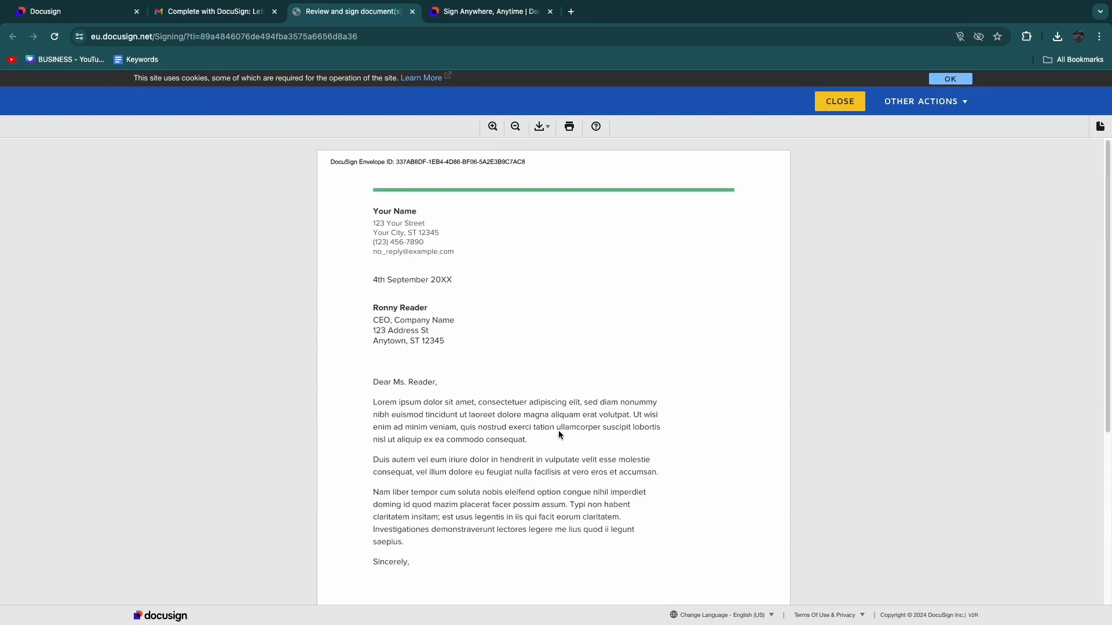
click(412, 12)
key(Return)
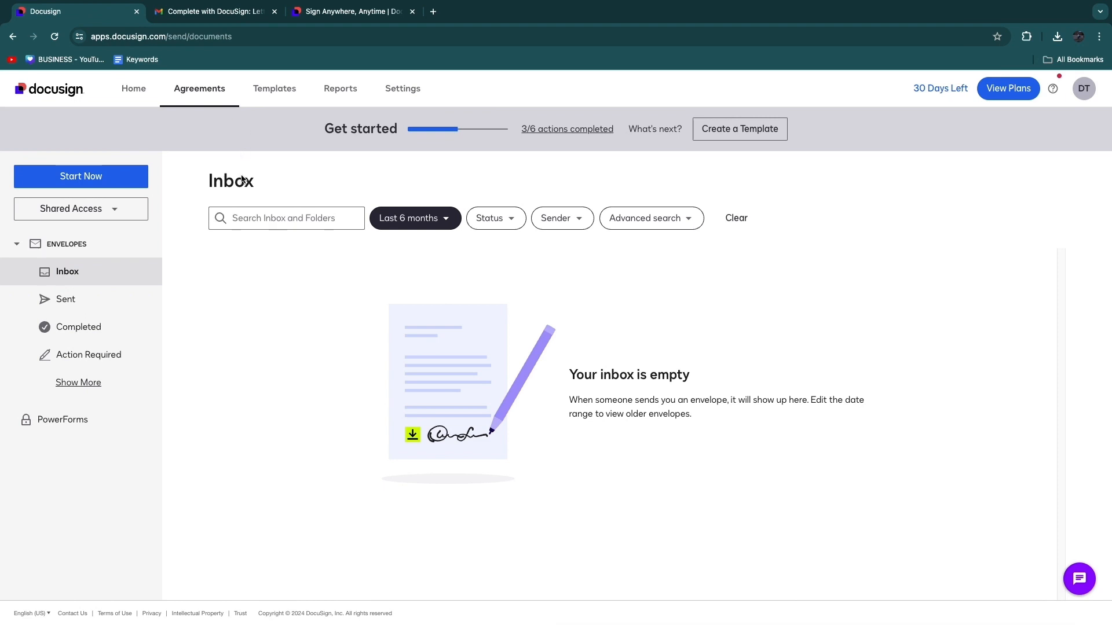
Create an empty, unnamed envelope template after reviewing its documents, recipients and message sections.
click(270, 89)
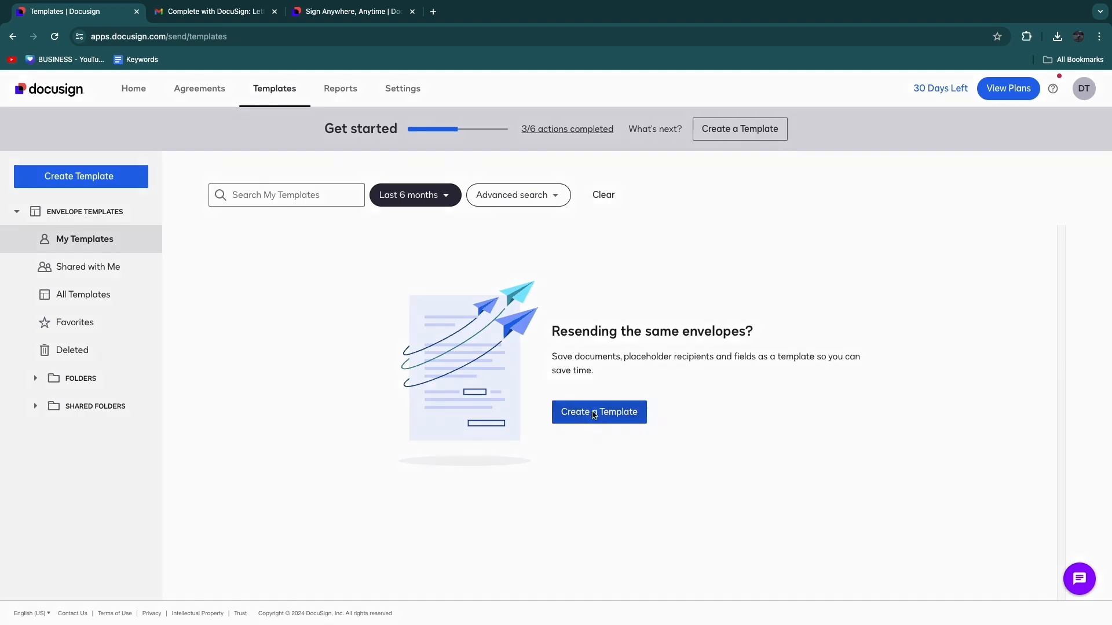
click(594, 414)
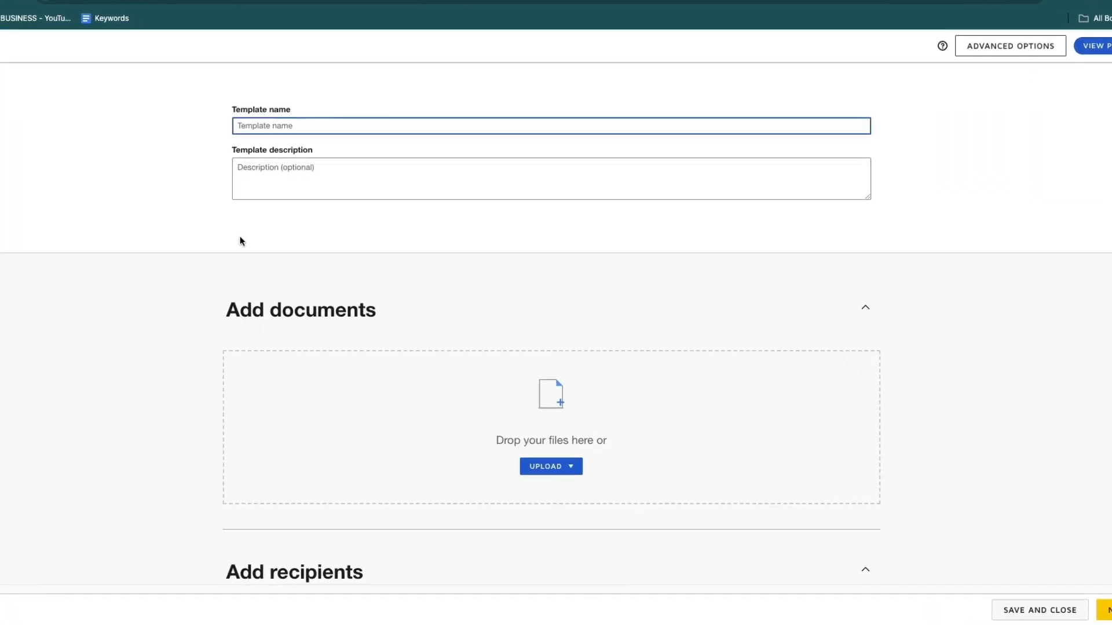
scroll(242, 241, down, 5)
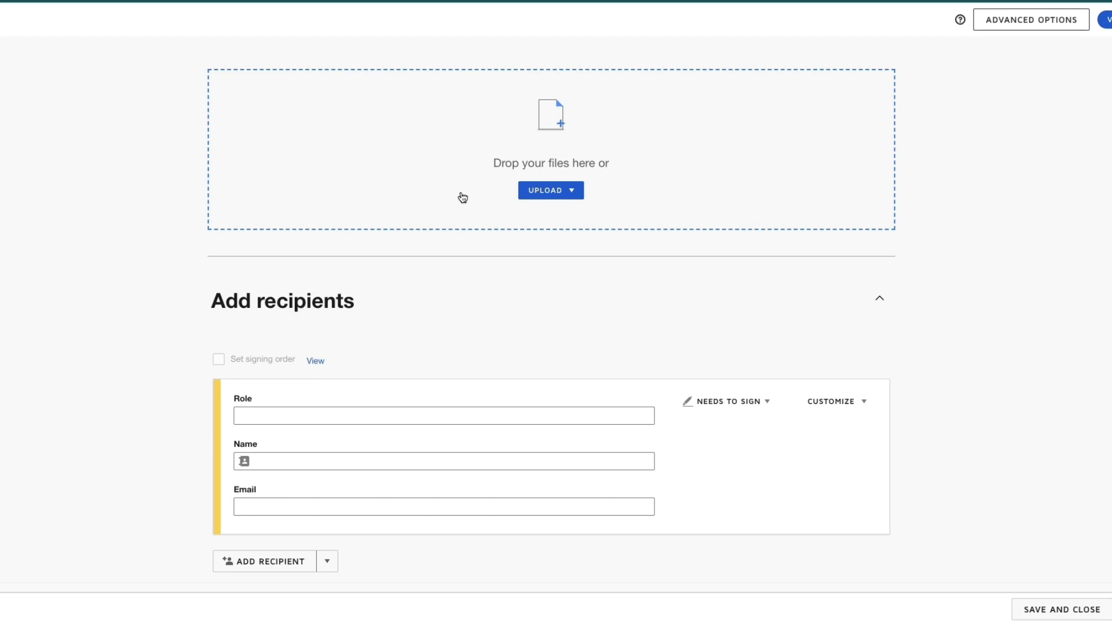
scroll(462, 197, down, 3)
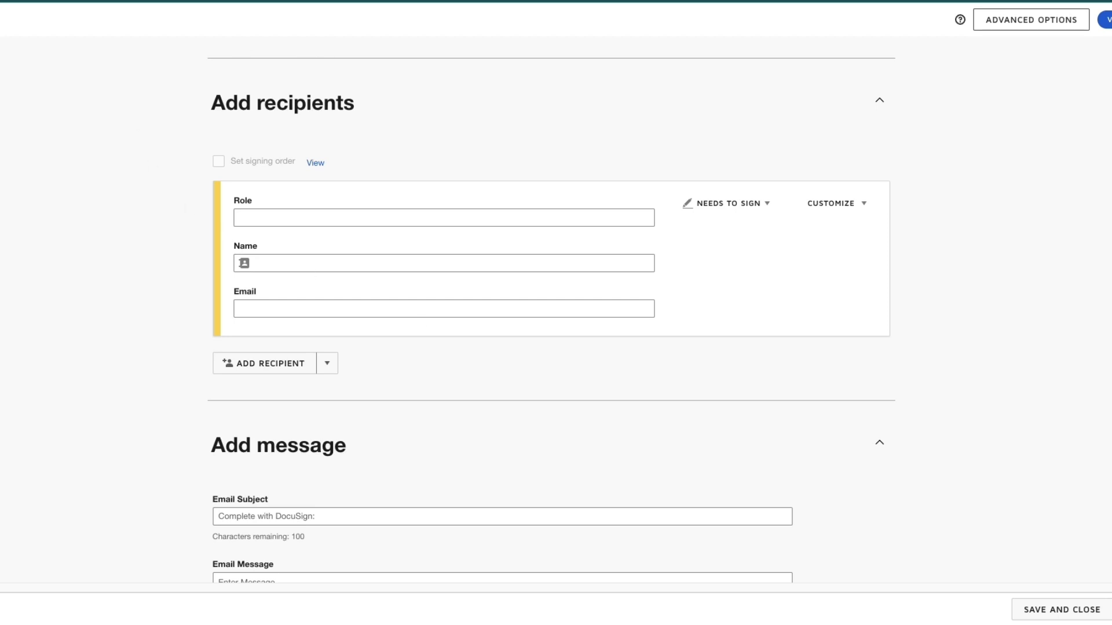
click(414, 106)
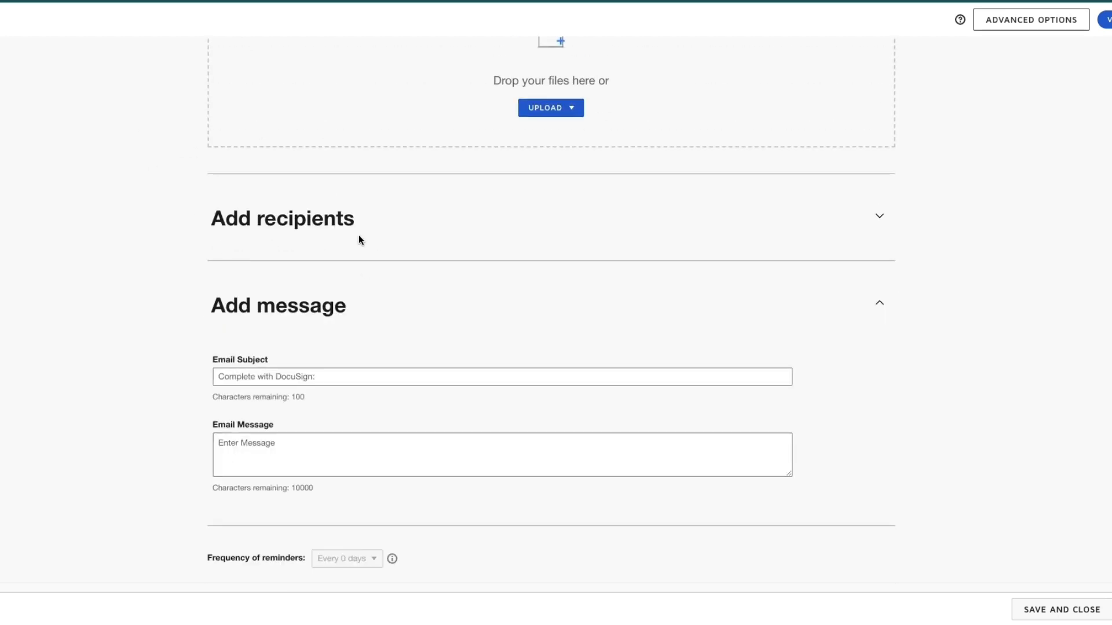
scroll(510, 301, up, 4)
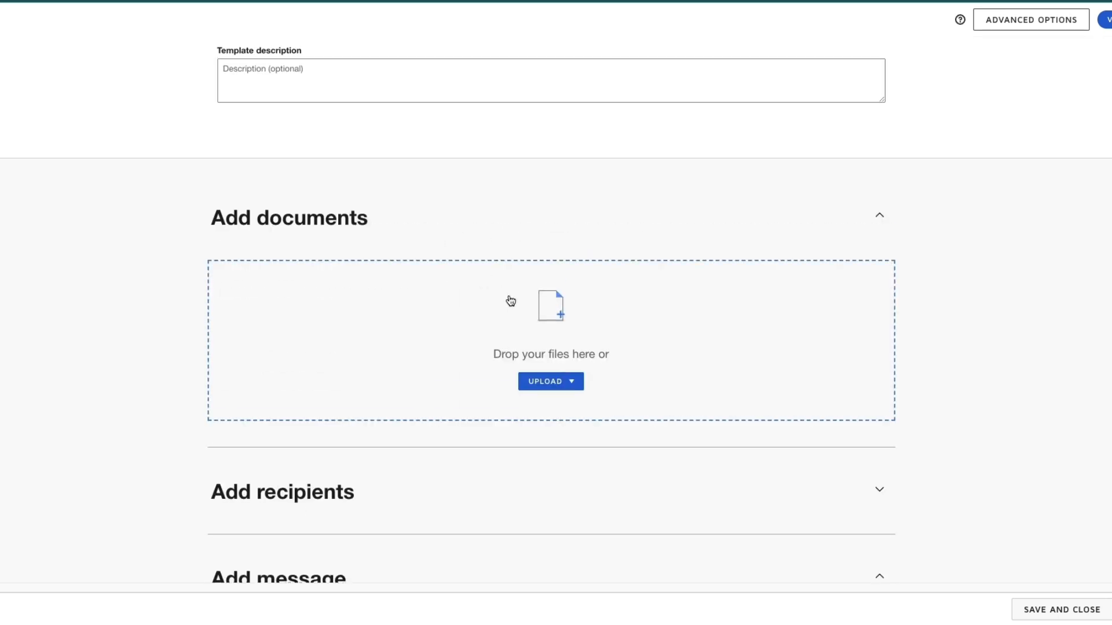
scroll(348, 367, up, 1)
scroll(376, 289, down, 3)
scroll(423, 144, up, 1)
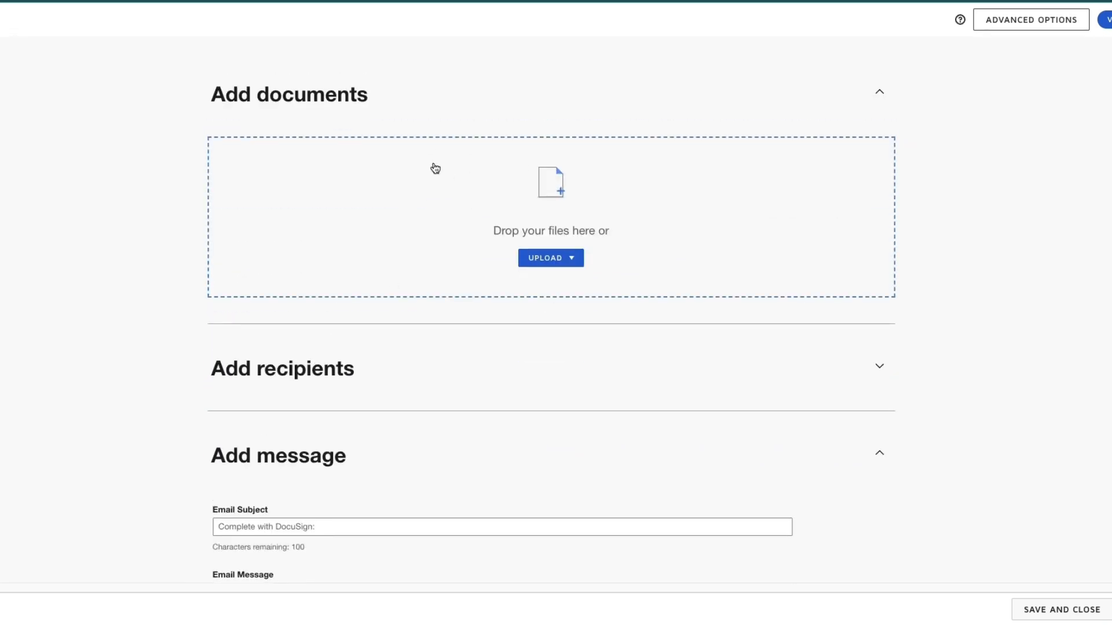
scroll(435, 168, up, 3)
scroll(171, 154, down, 5)
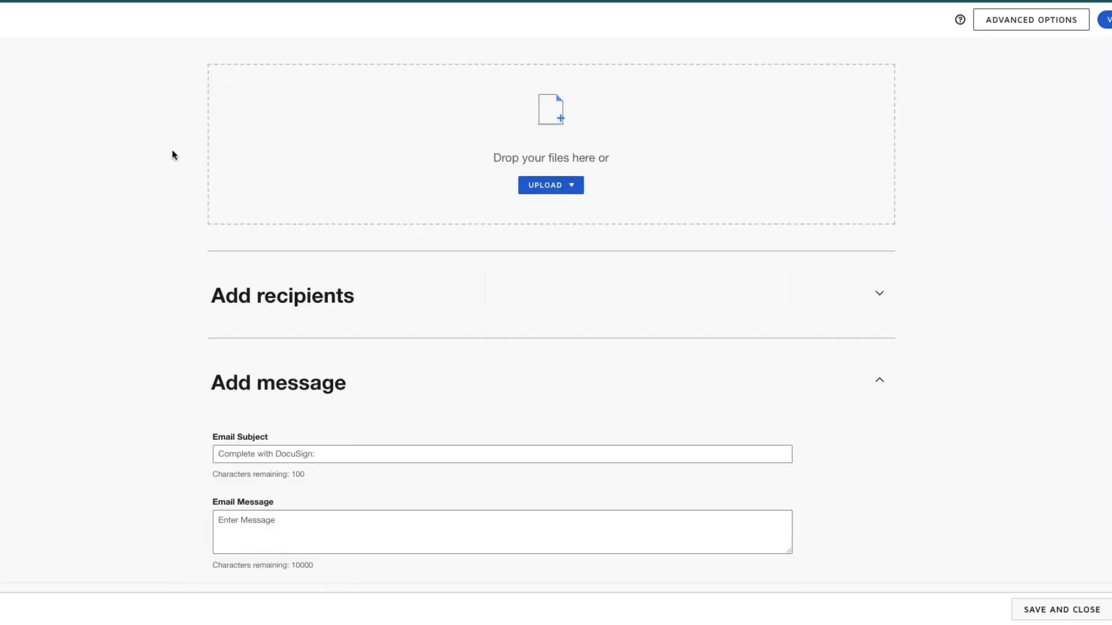
drag(186, 317, 348, 307)
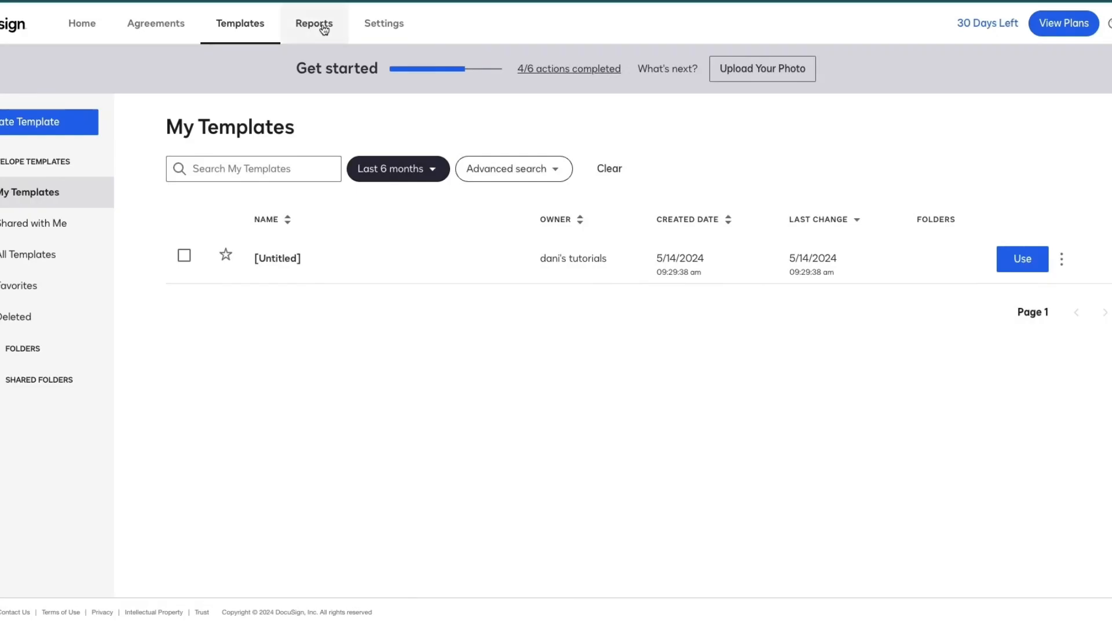
Examine the envelope reports on the Administrator dashboard and on My dashboard.
click(317, 25)
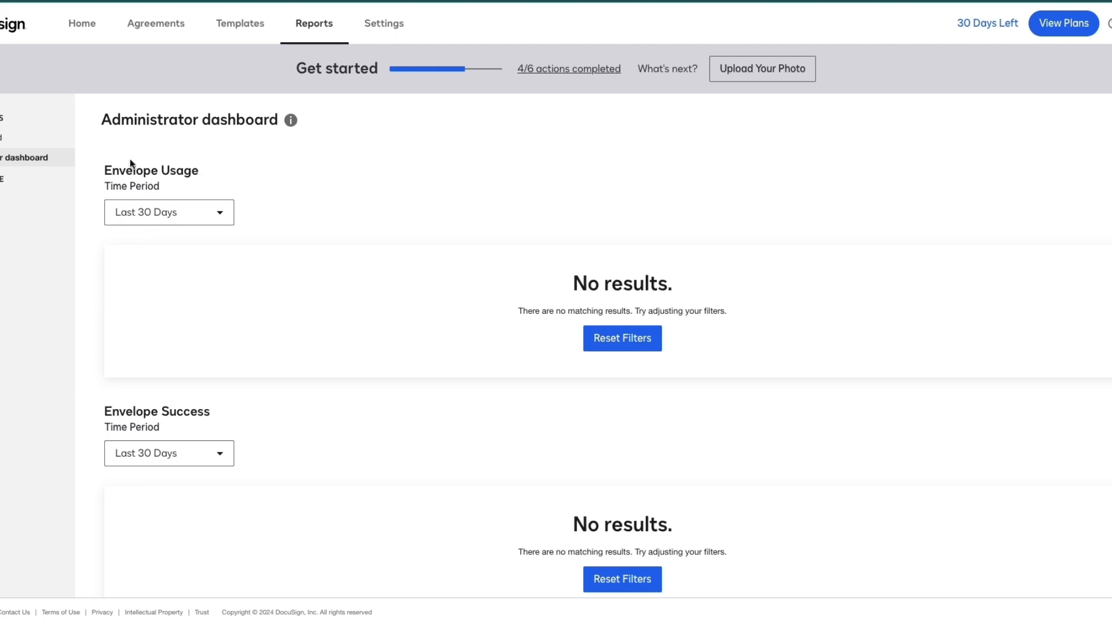
scroll(437, 256, down, 1)
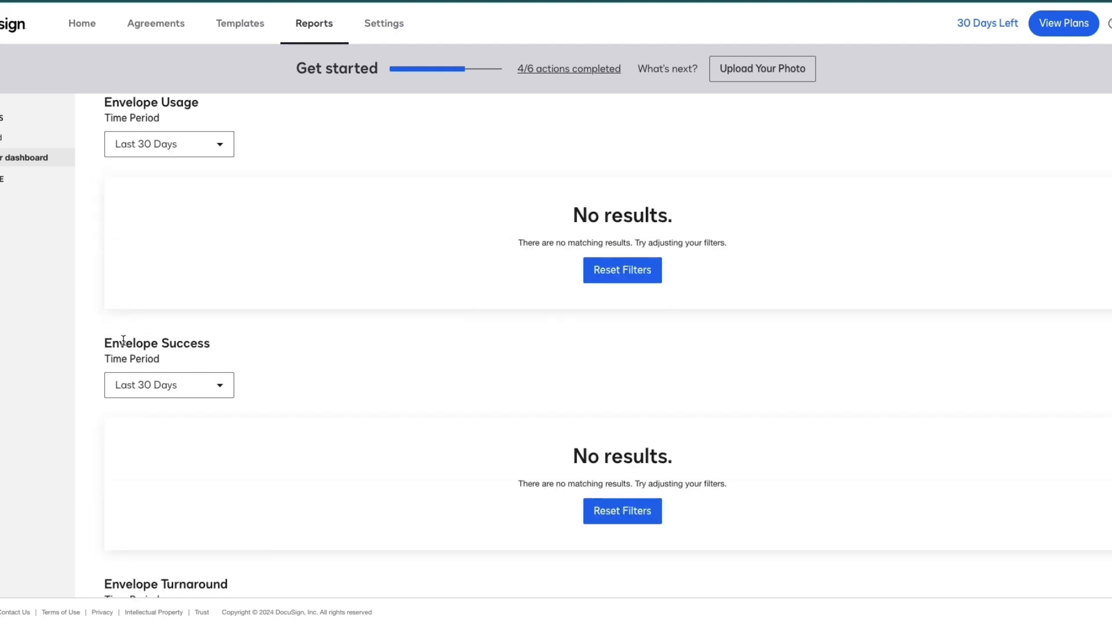
scroll(261, 350, down, 7)
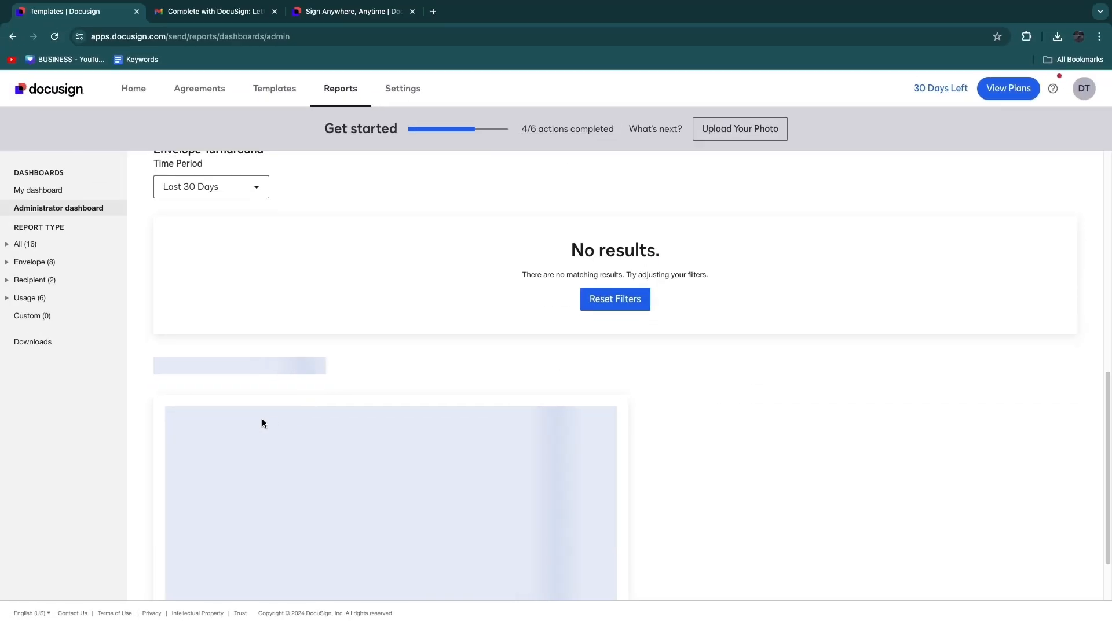
scroll(262, 424, up, 8)
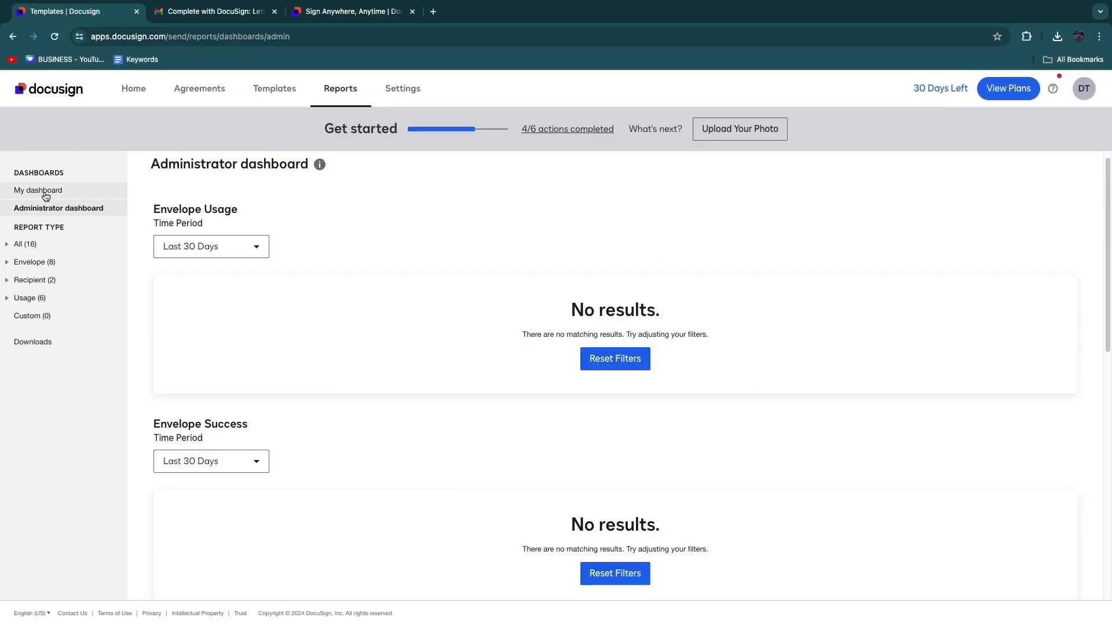
click(35, 192)
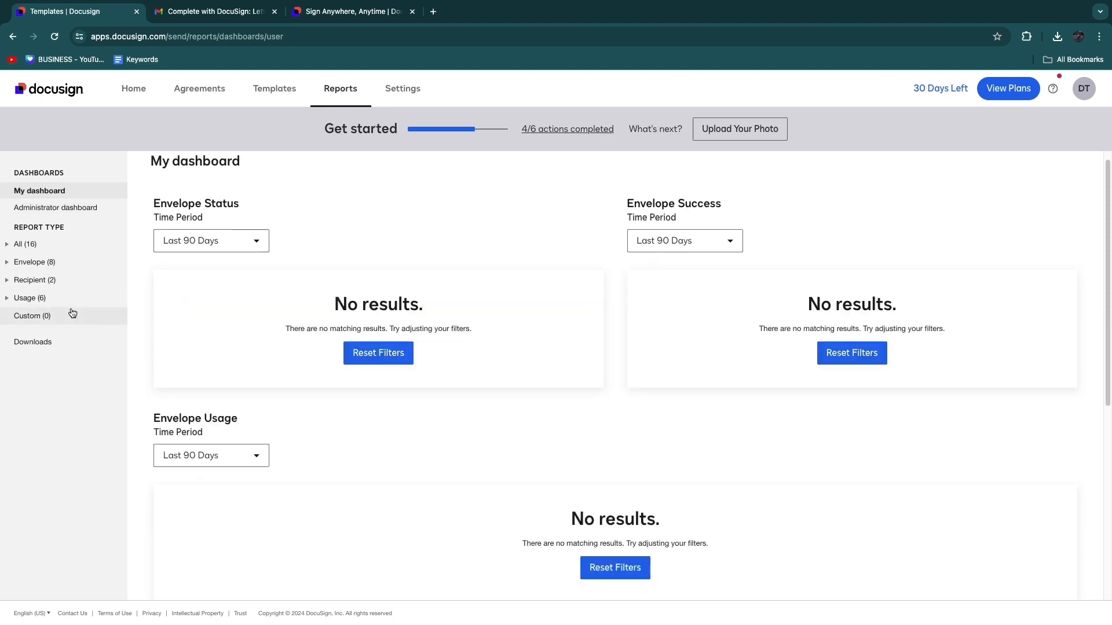
drag(153, 202, 622, 203)
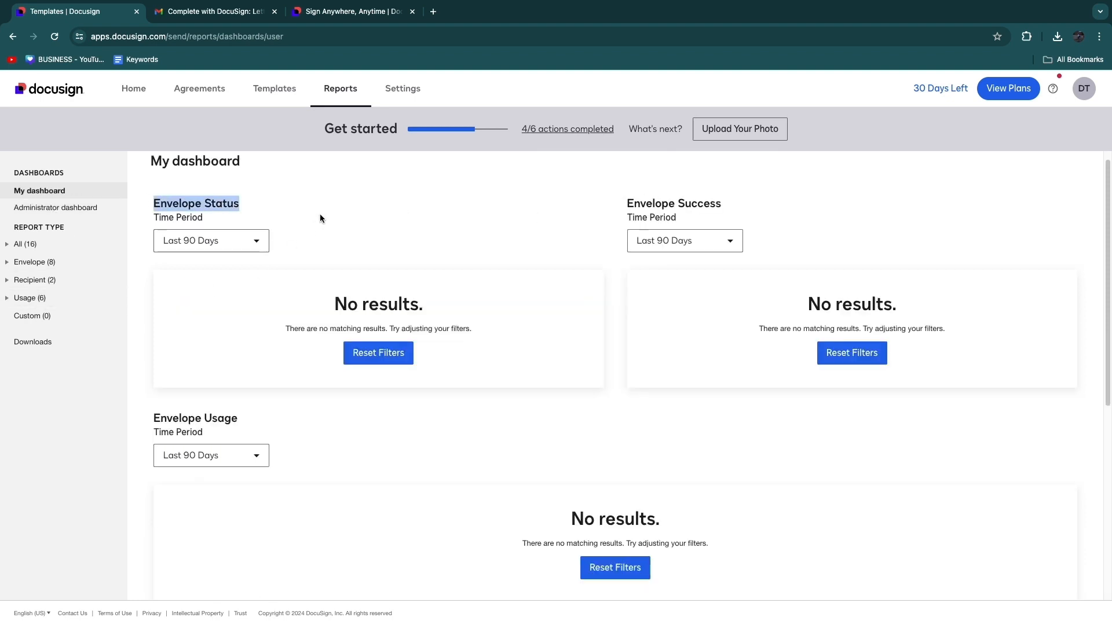
View the account's Plan and Billing settings and the available subscription plans.
click(412, 90)
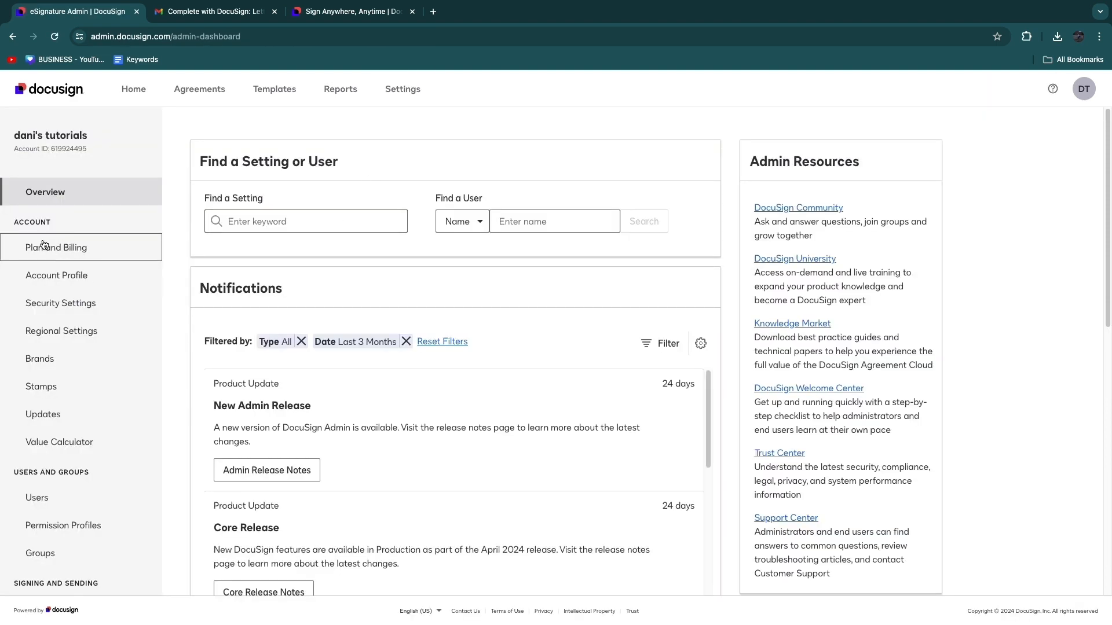
click(47, 258)
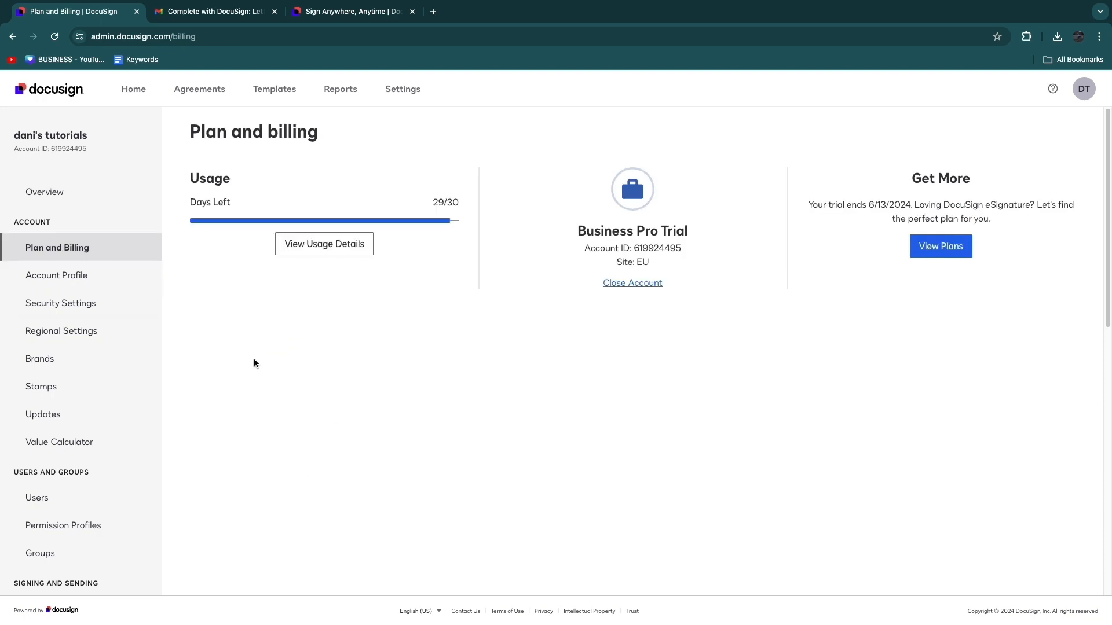
click(942, 249)
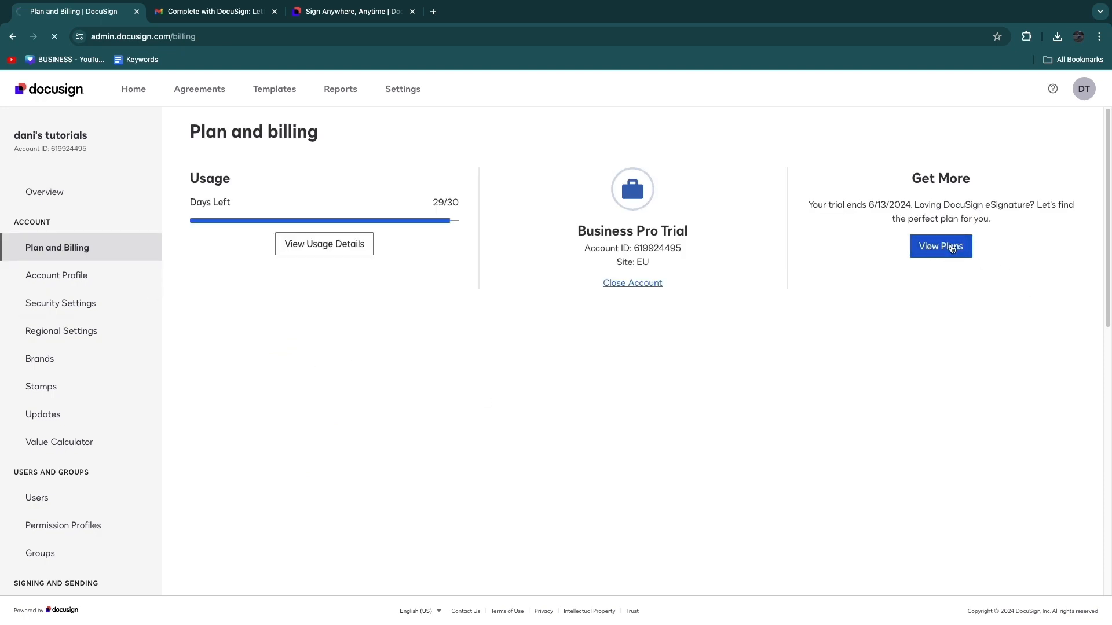
click(686, 240)
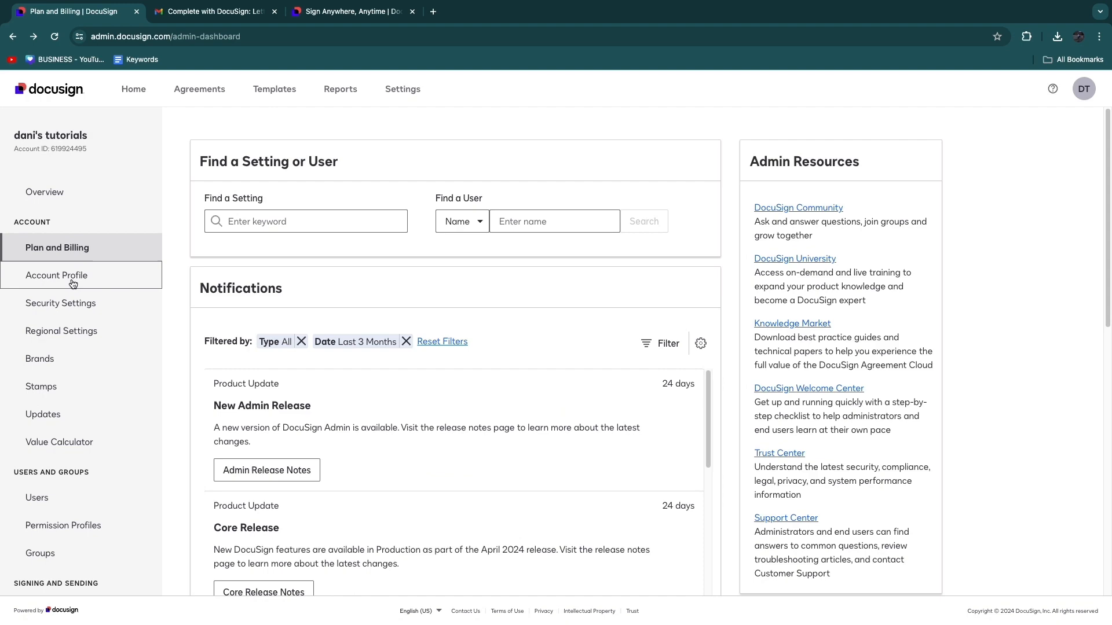
Examine the Account Profile settings, from the account name and custom message through the help contact and account address.
click(73, 284)
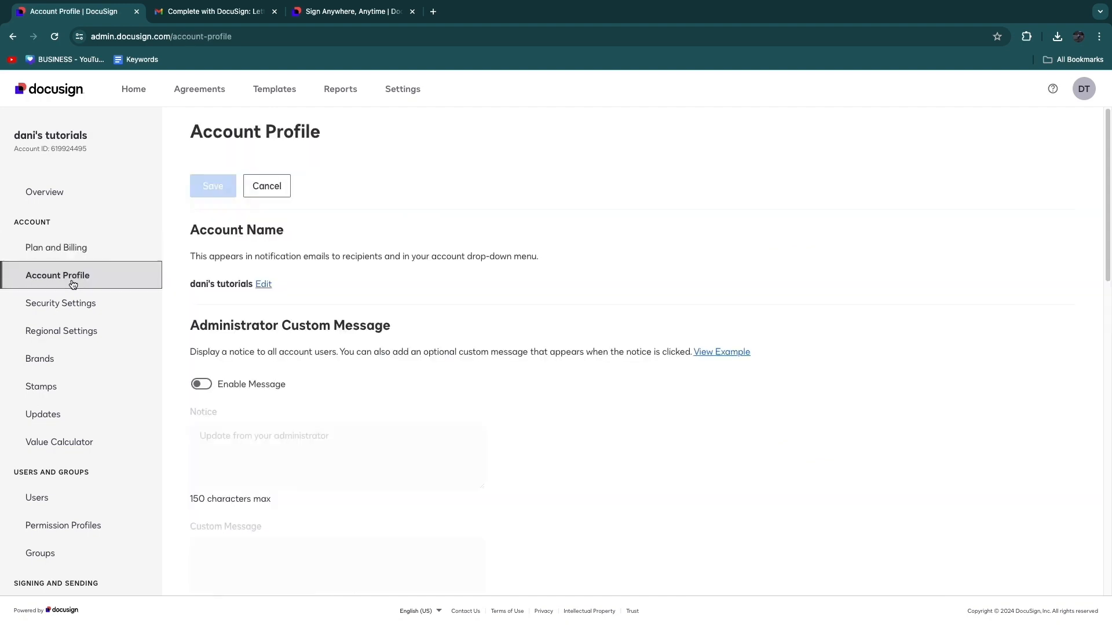
scroll(394, 339, down, 5)
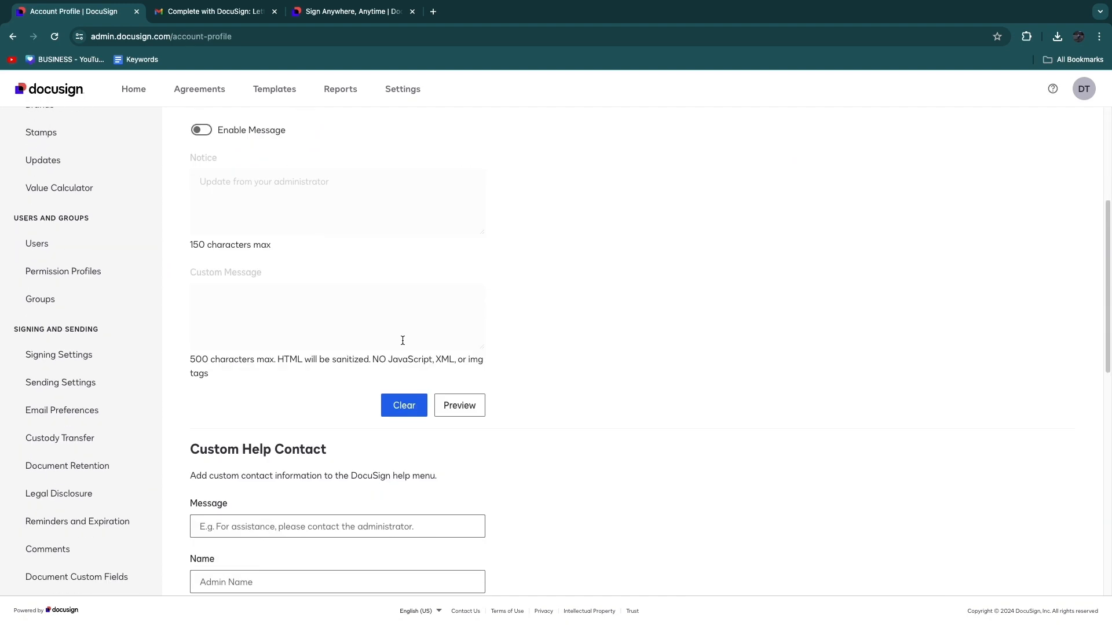
scroll(362, 355, down, 4)
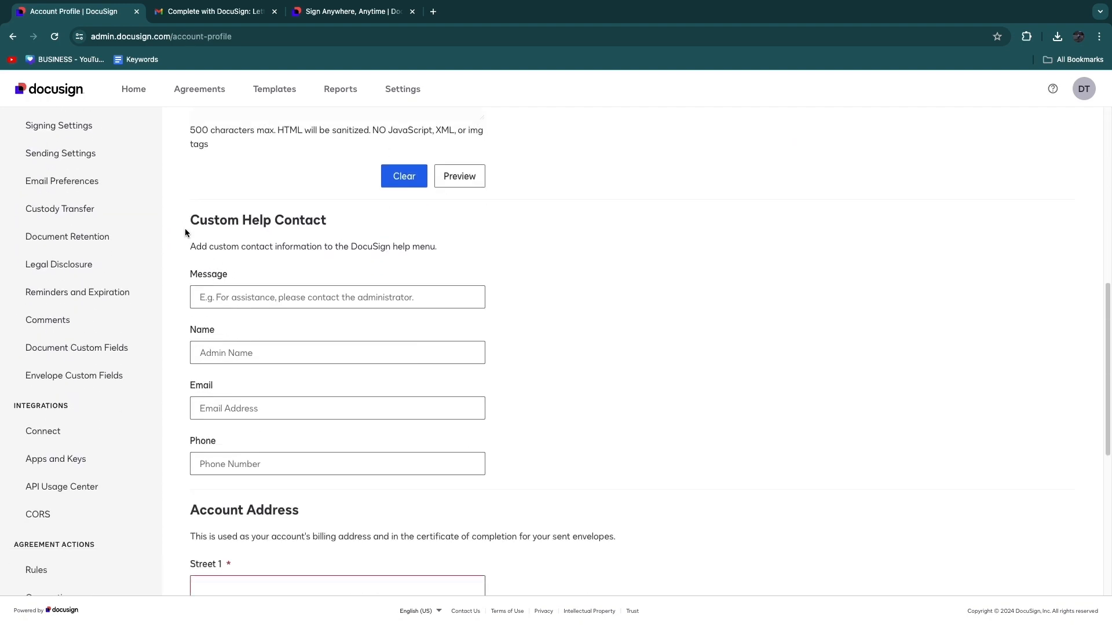
scroll(277, 322, down, 4)
scroll(429, 409, down, 3)
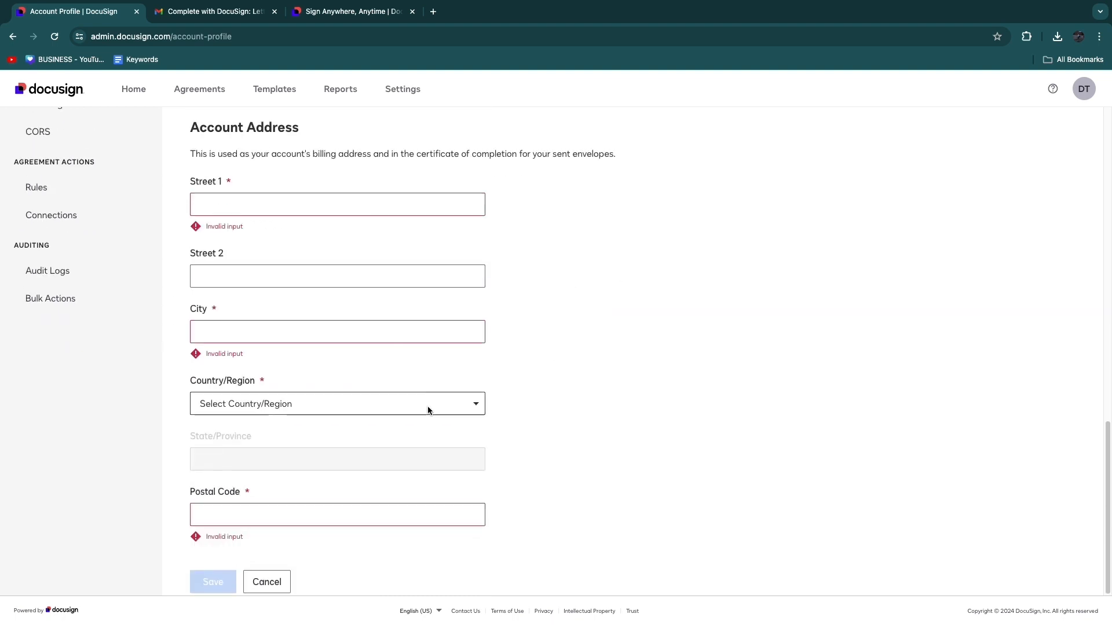
scroll(82, 335, up, 15)
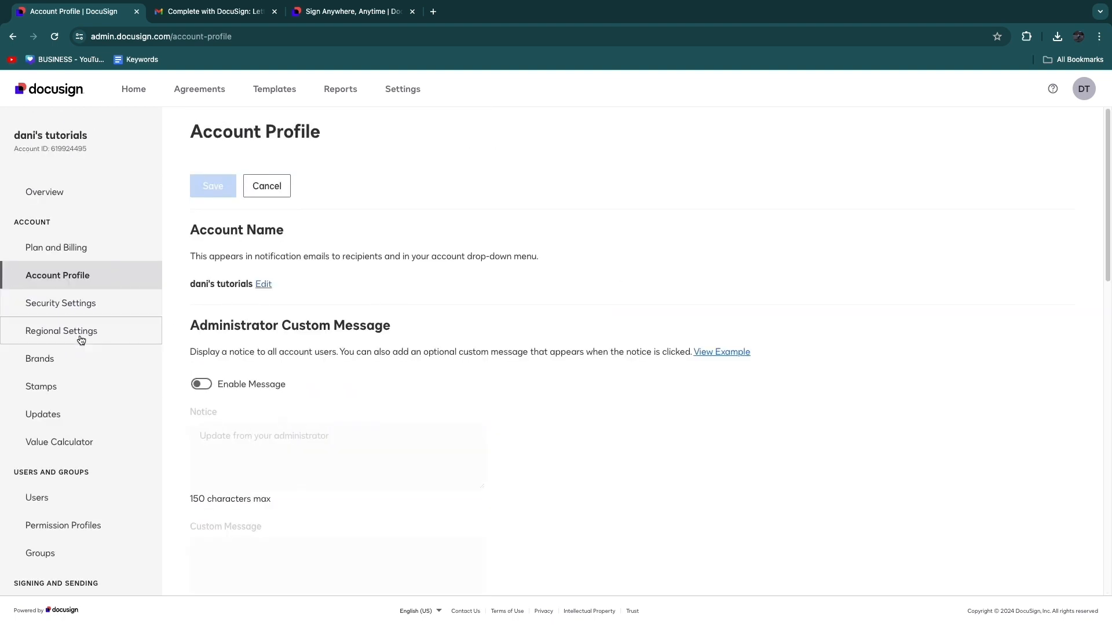
Upload a profile photo from the account home and reposition its crop to cover part of the purple logo and the plus sign.
click(144, 92)
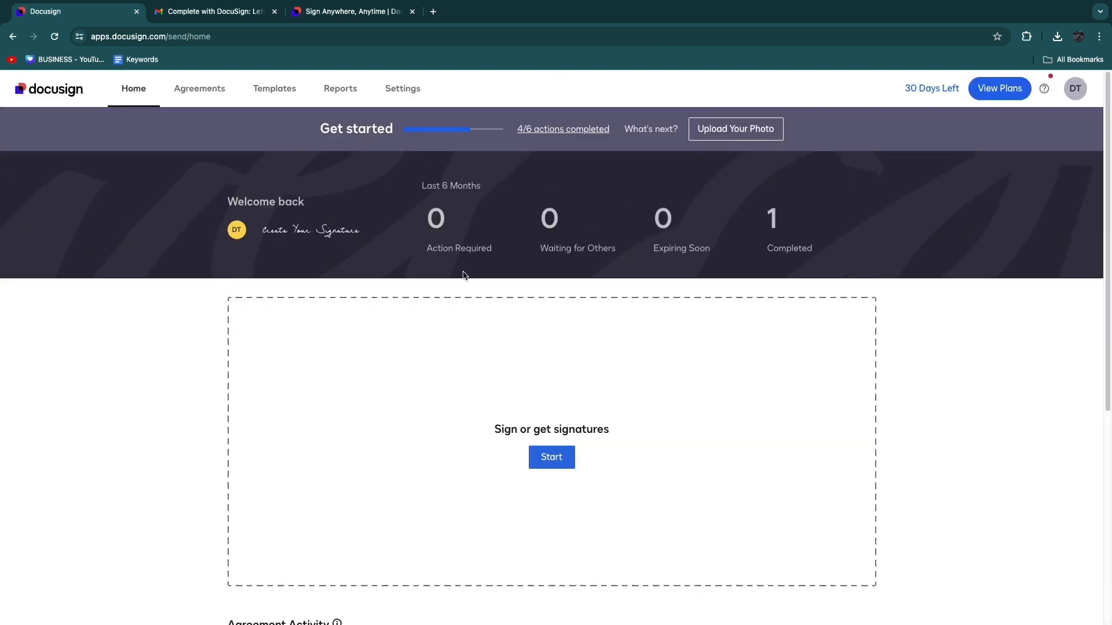
click(727, 125)
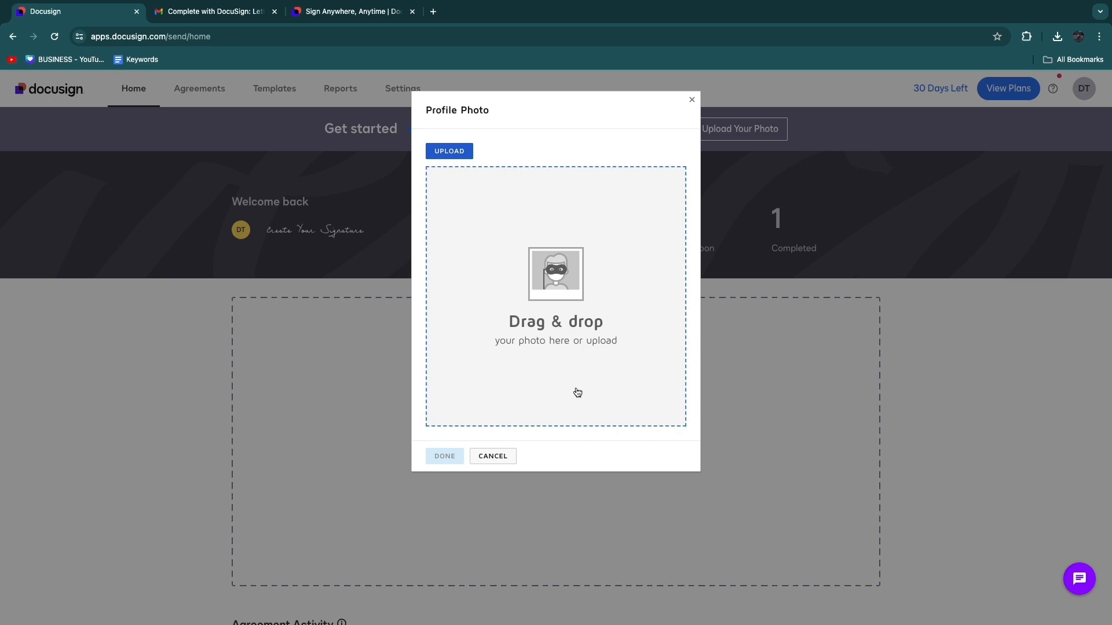
click(461, 152)
key(Return)
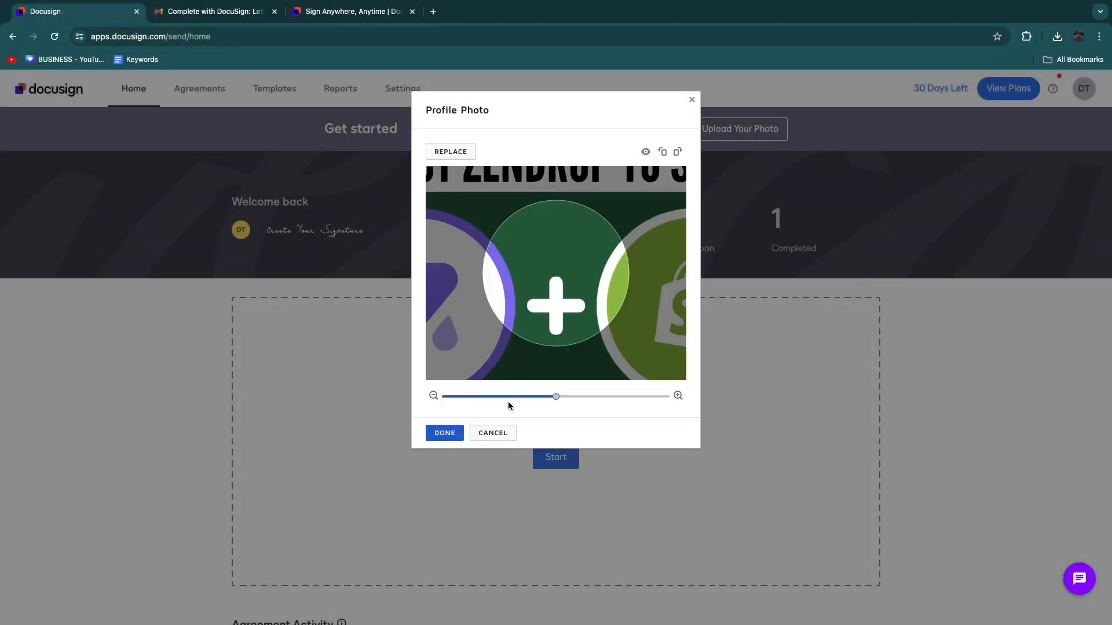
drag(597, 323, 594, 358)
drag(603, 302, 671, 235)
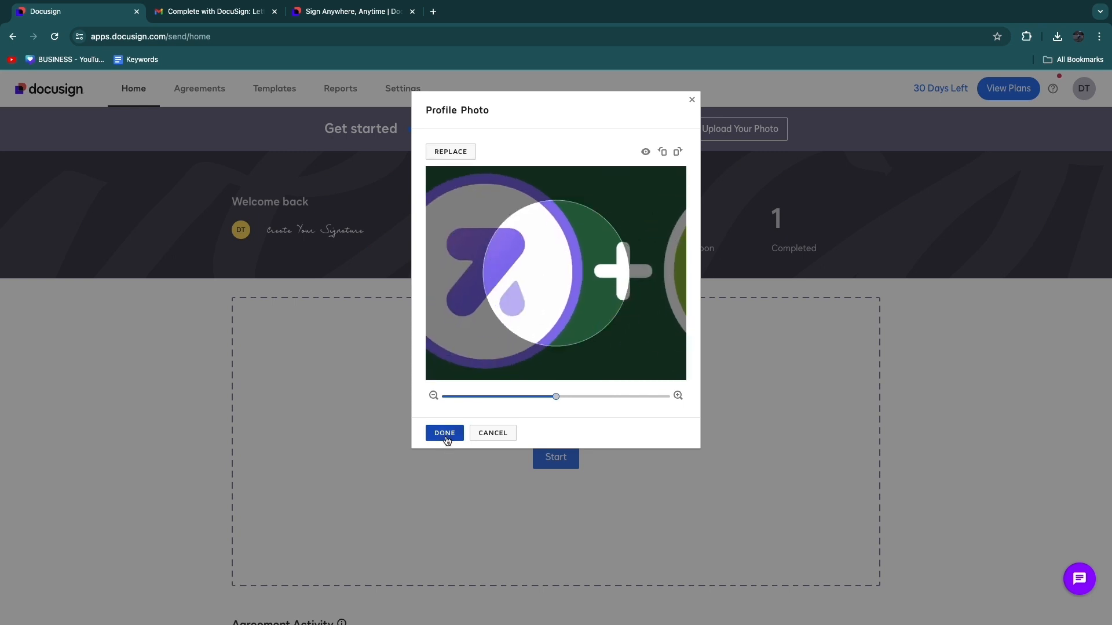
click(444, 436)
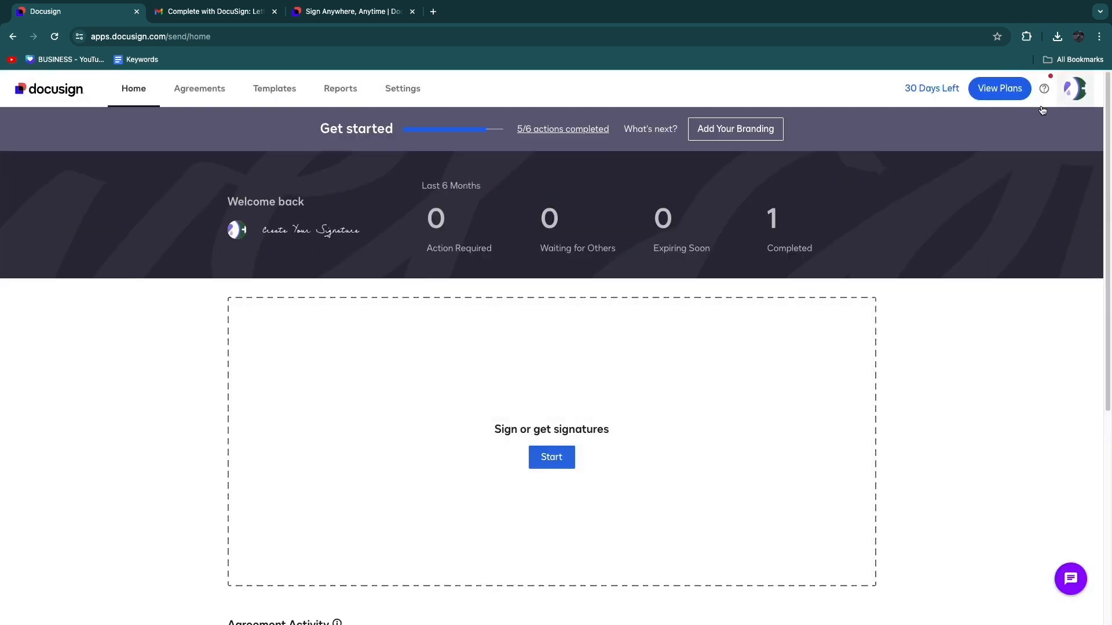
Set the account branding's background colour to #000000 while previewing the signing page, and save the branding.
click(724, 133)
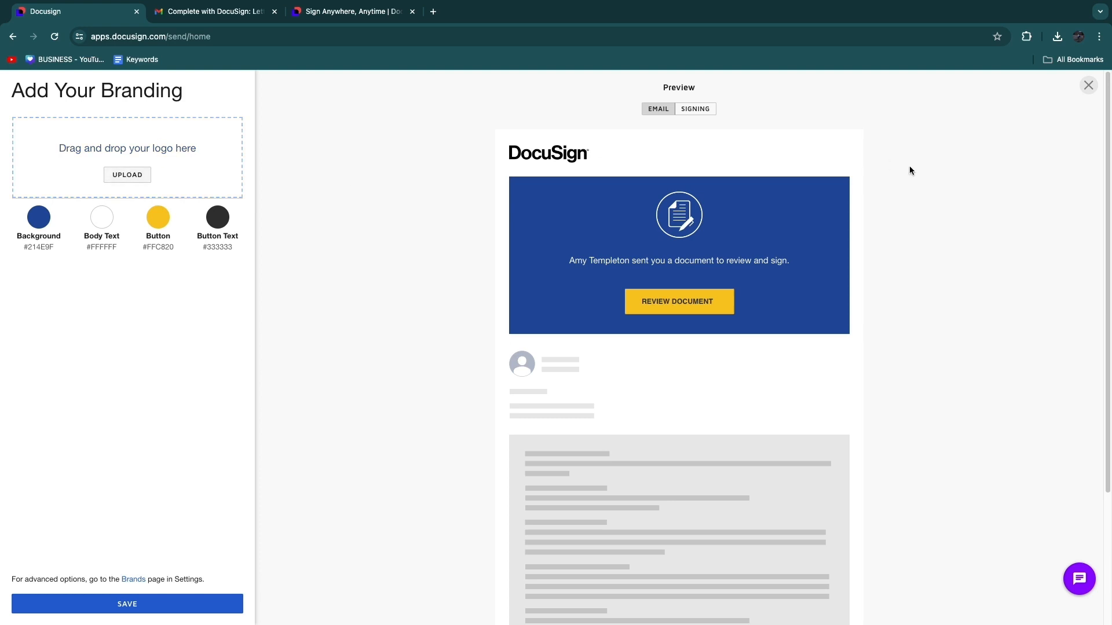
click(709, 110)
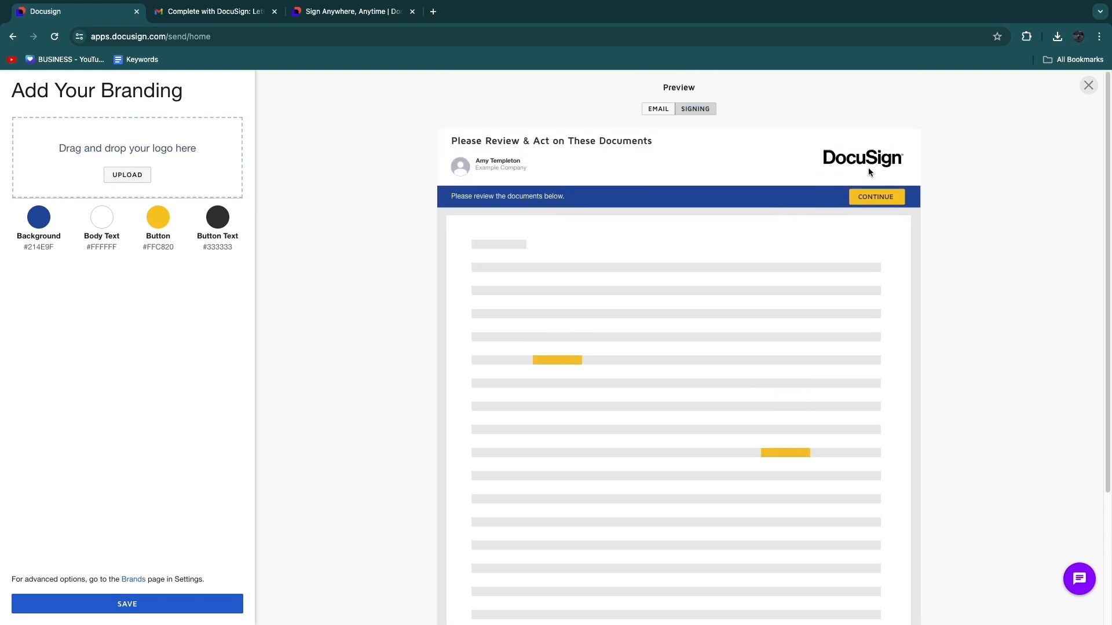
click(38, 218)
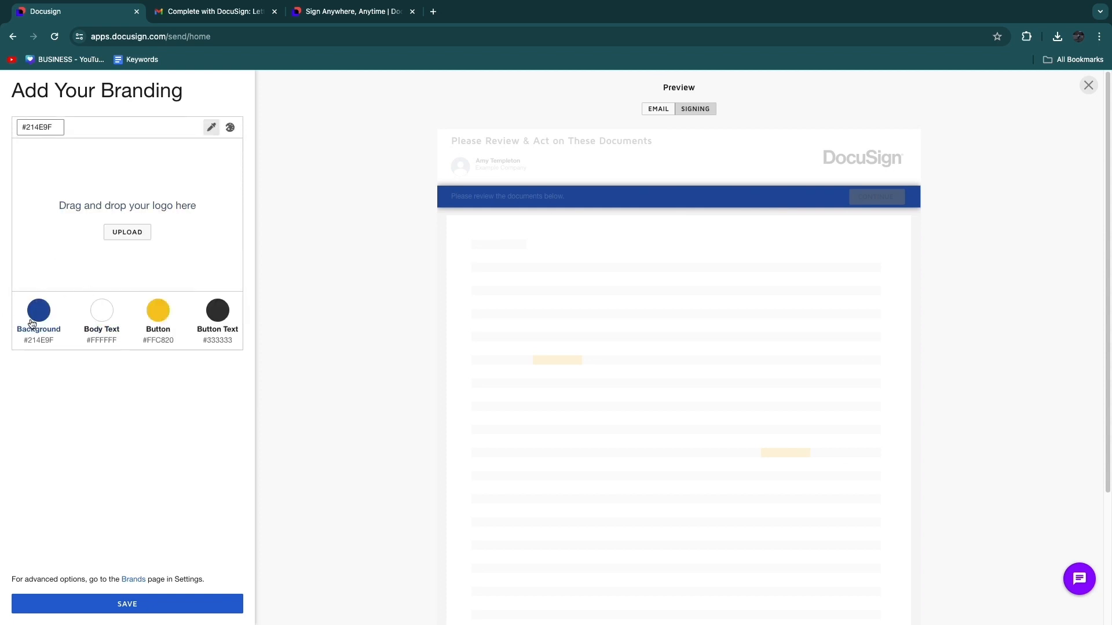
click(230, 127)
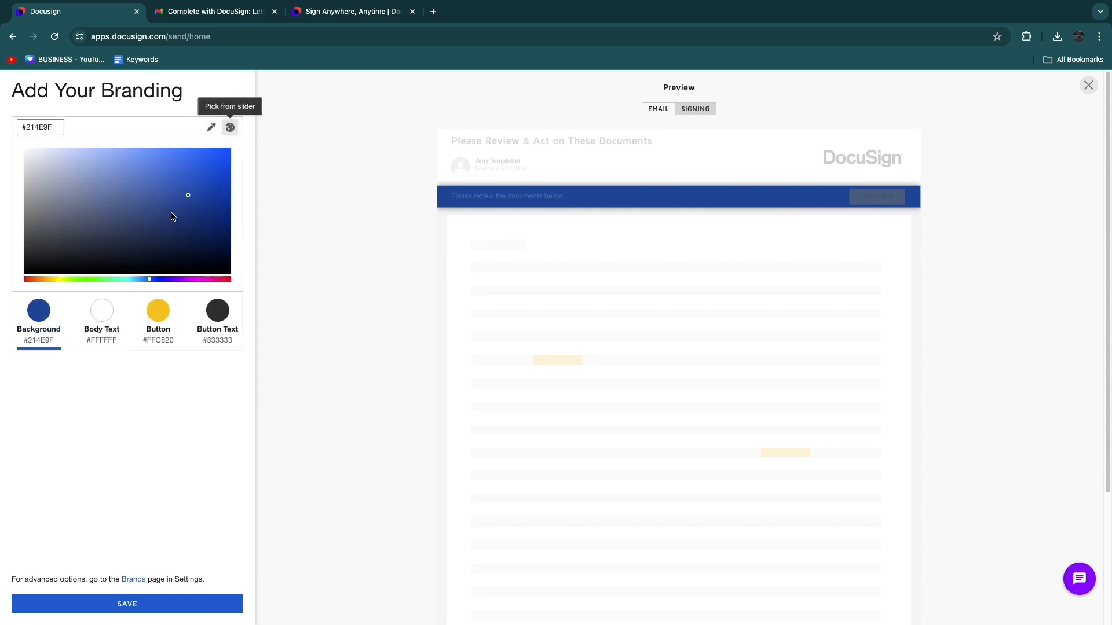
mouse_move(205, 184)
mouse_down()
mouse_move(24, 106)
mouse_move(83, 255)
mouse_move(148, 300)
mouse_move(210, 262)
mouse_move(223, 322)
mouse_up()
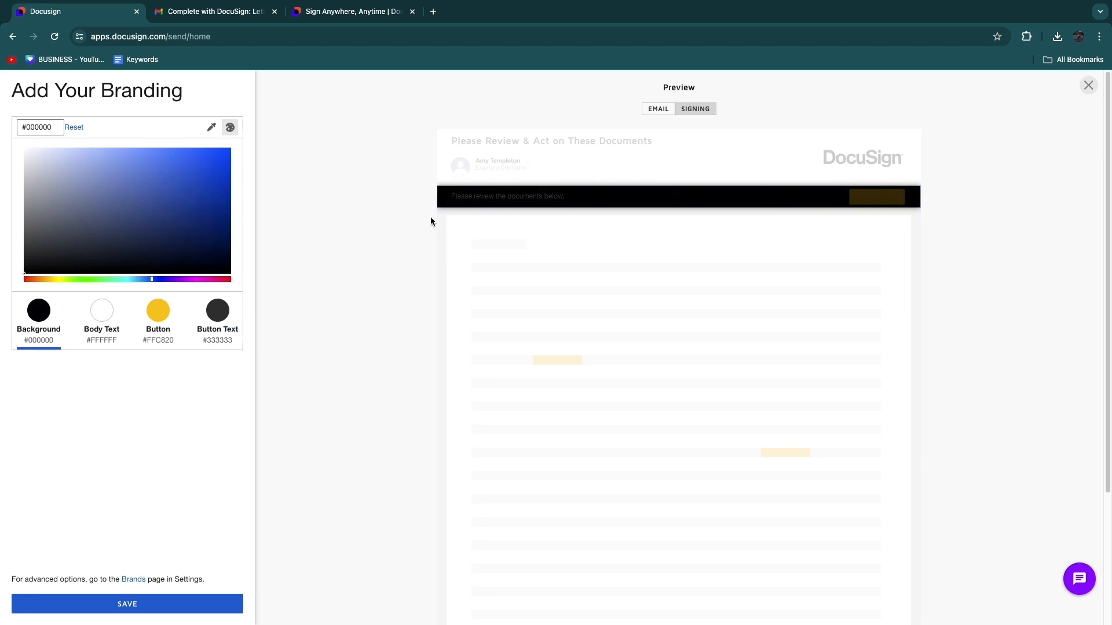
click(330, 197)
click(1088, 86)
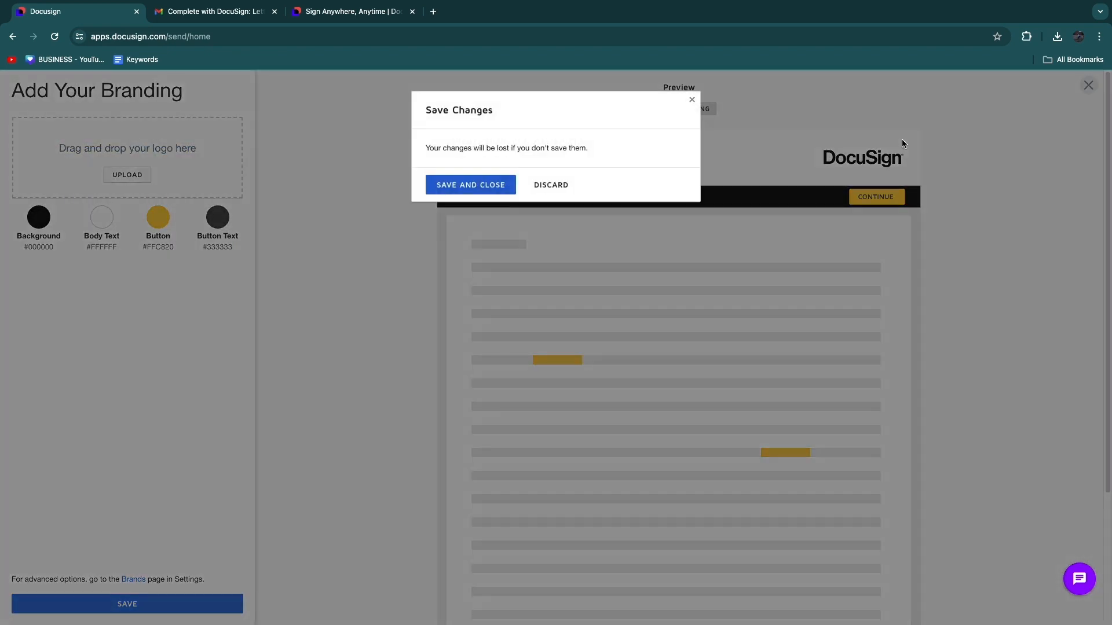
click(479, 194)
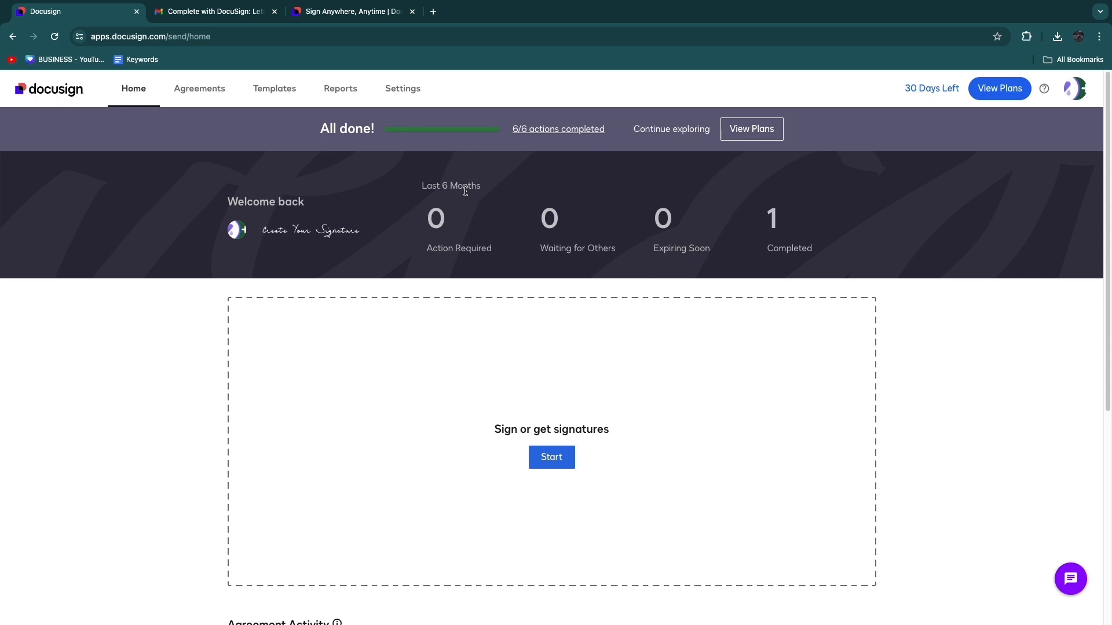
drag(313, 132, 372, 129)
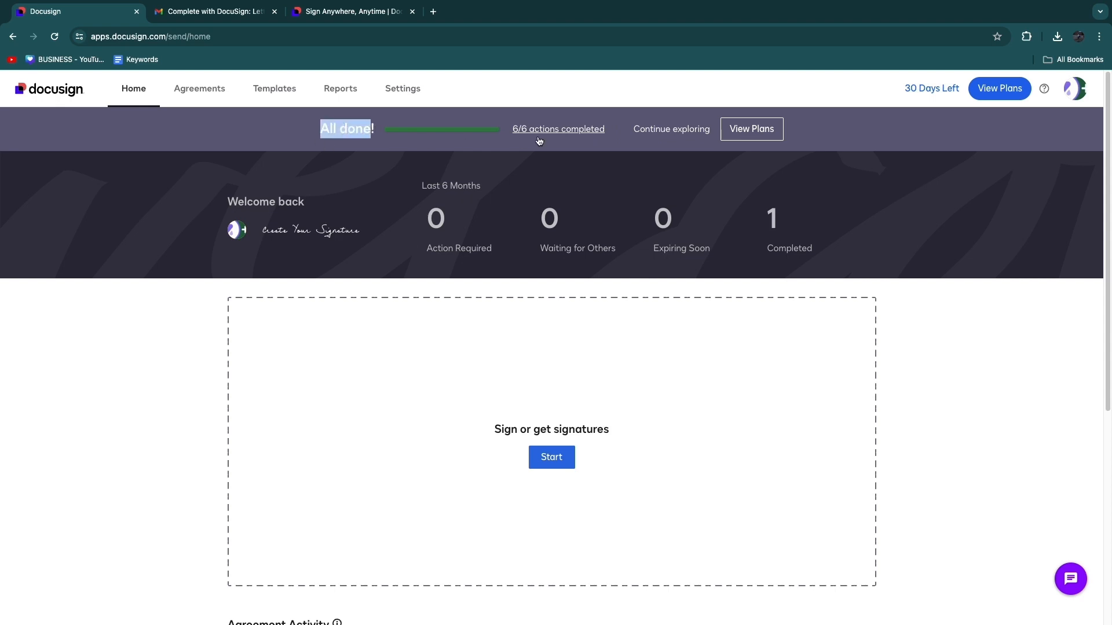